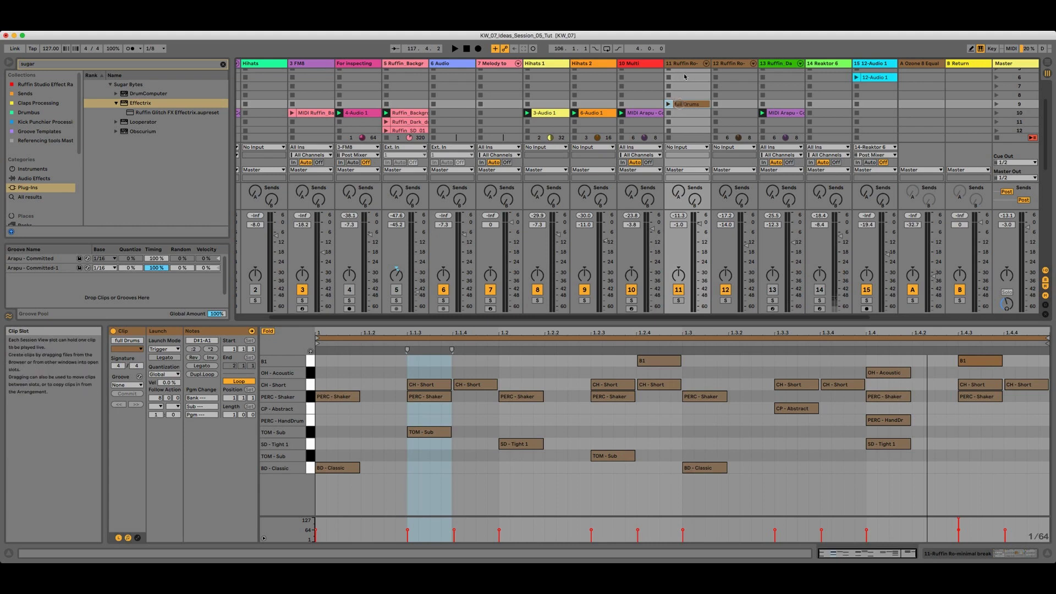
# - Launch the Full Drums clip on track 11, open the Multi track's clip and briefly listen to that track in solo
pyautogui.click(669, 103)
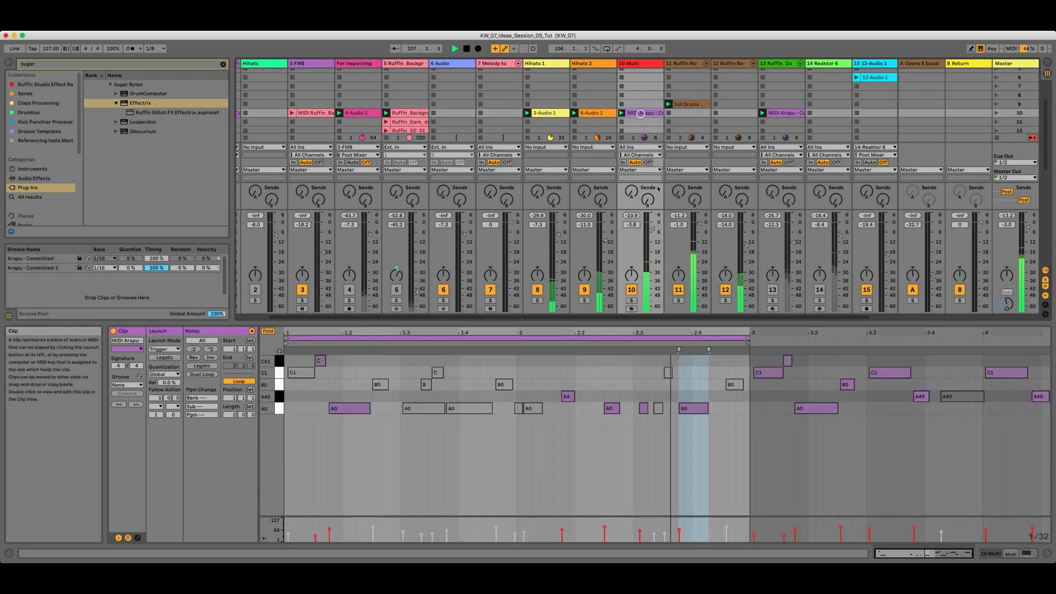
pyautogui.click(640, 113)
pyautogui.click(631, 301)
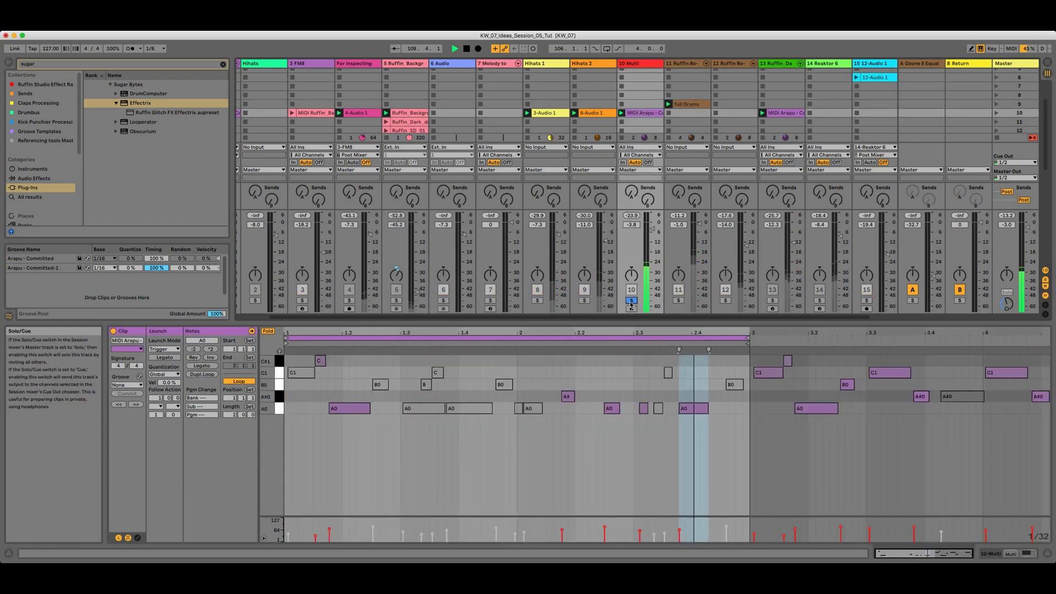
pyautogui.click(632, 301)
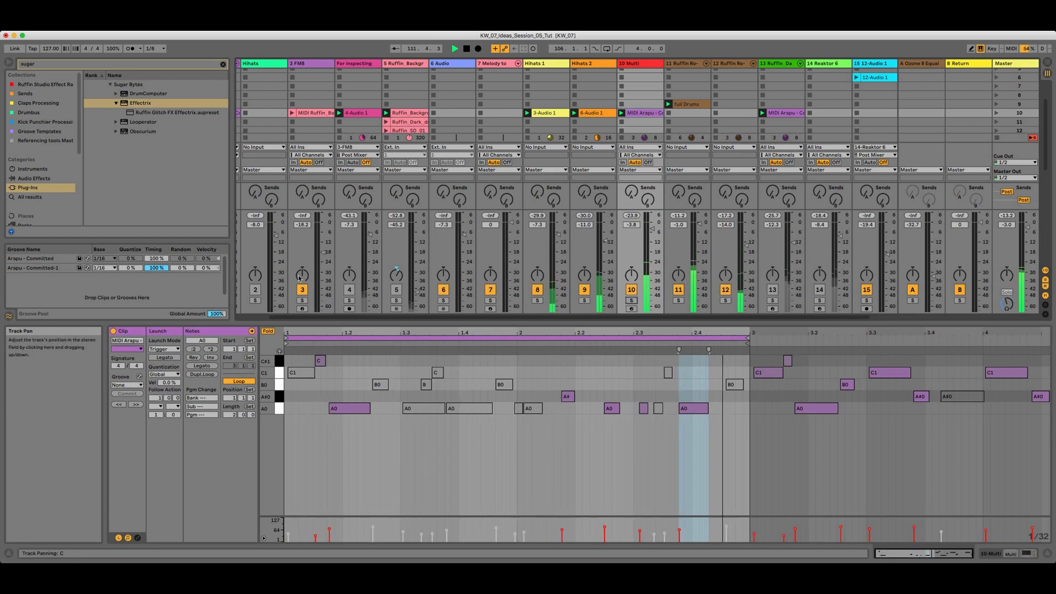
# - Turn off the Hihats 1 and Hihats 2 tracks and raise the master volume to -2.0 dB
pyautogui.hscroll(-2, 299, 279)
pyautogui.hscroll(-3, 299, 278)
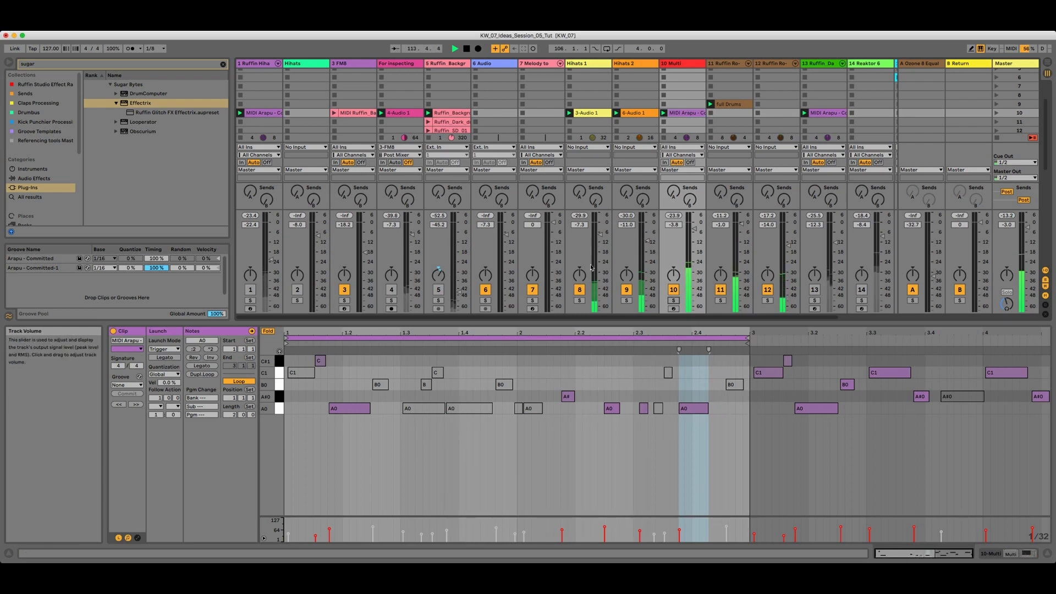
pyautogui.click(580, 289)
pyautogui.click(627, 289)
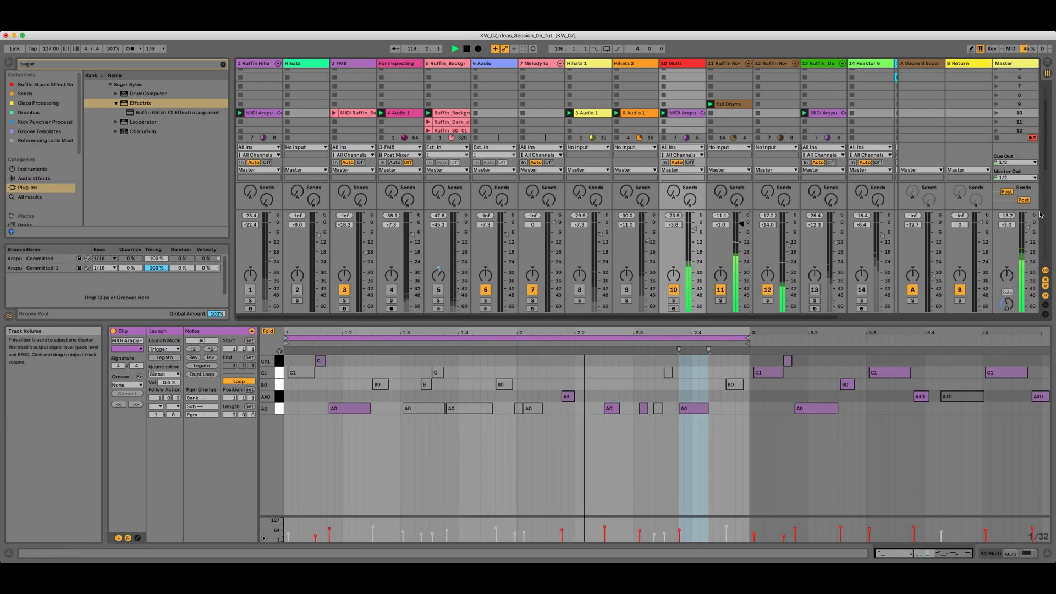
pyautogui.moveTo(1024, 227); pyautogui.dragTo(1025, 226)
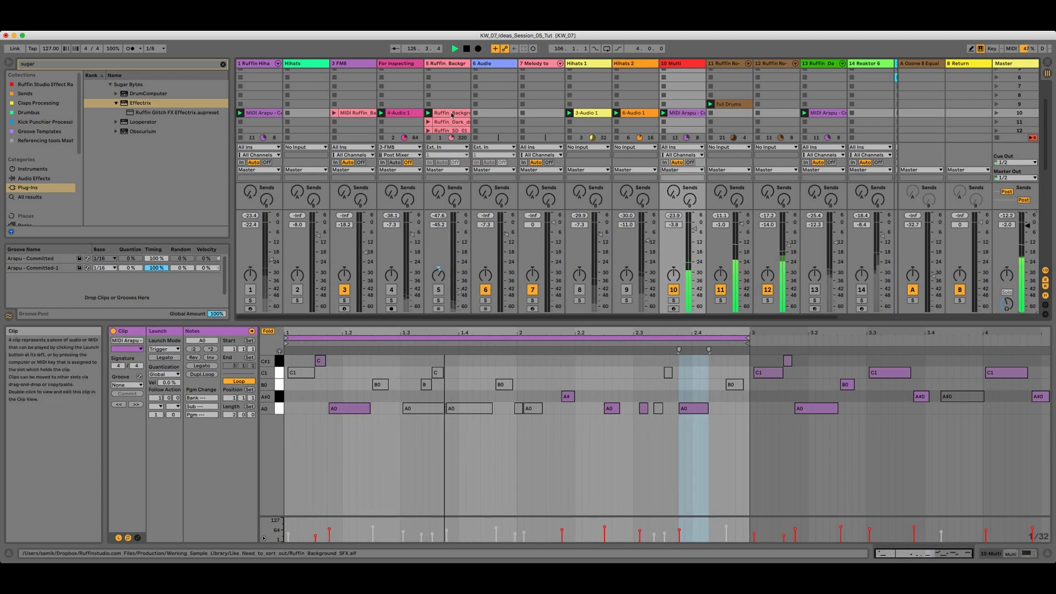
# - Duplicate the Full Drums clip on track 11 so that three copies fill the slots in scenes 10 to 12
pyautogui.click(728, 107)
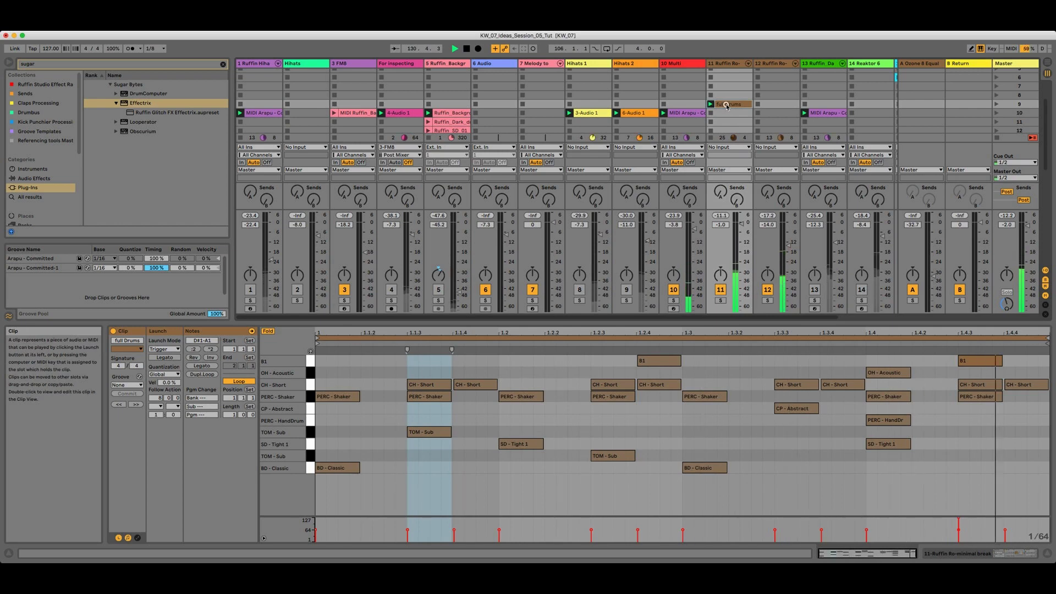
pyautogui.press('super+d')
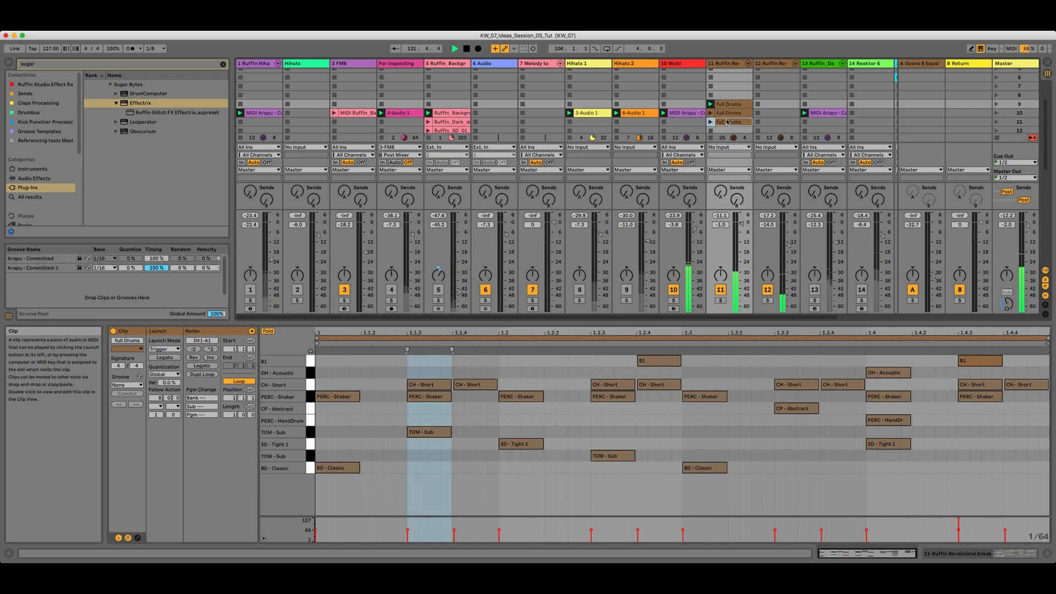
pyautogui.press('super+d')
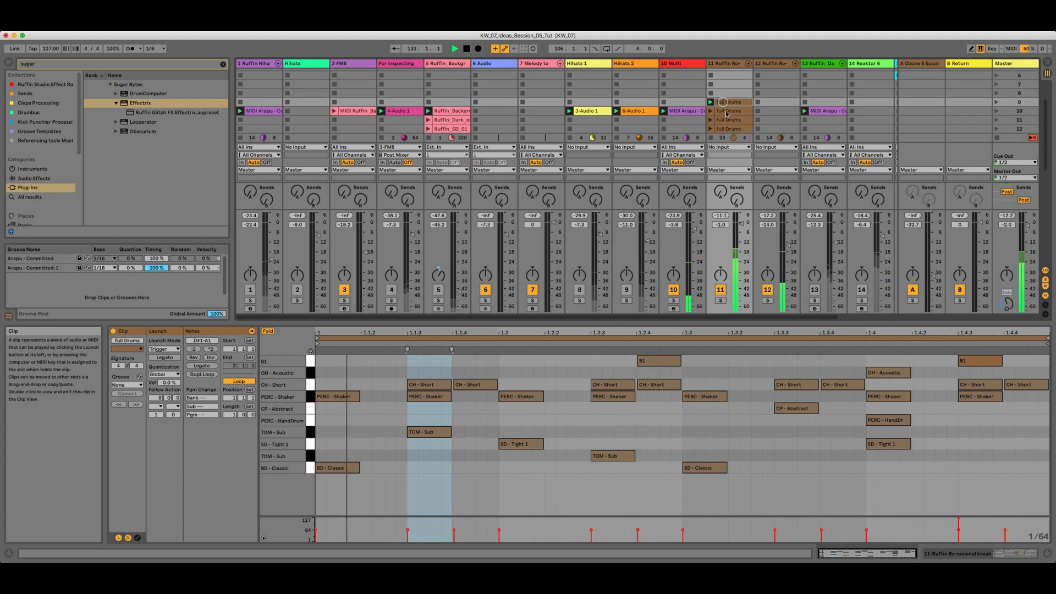
# - Launch the Full Drums copy in scene 10 and mute its BD - Classic notes and the lower TOM - Sub note
pyautogui.click(726, 112)
pyautogui.click(710, 112)
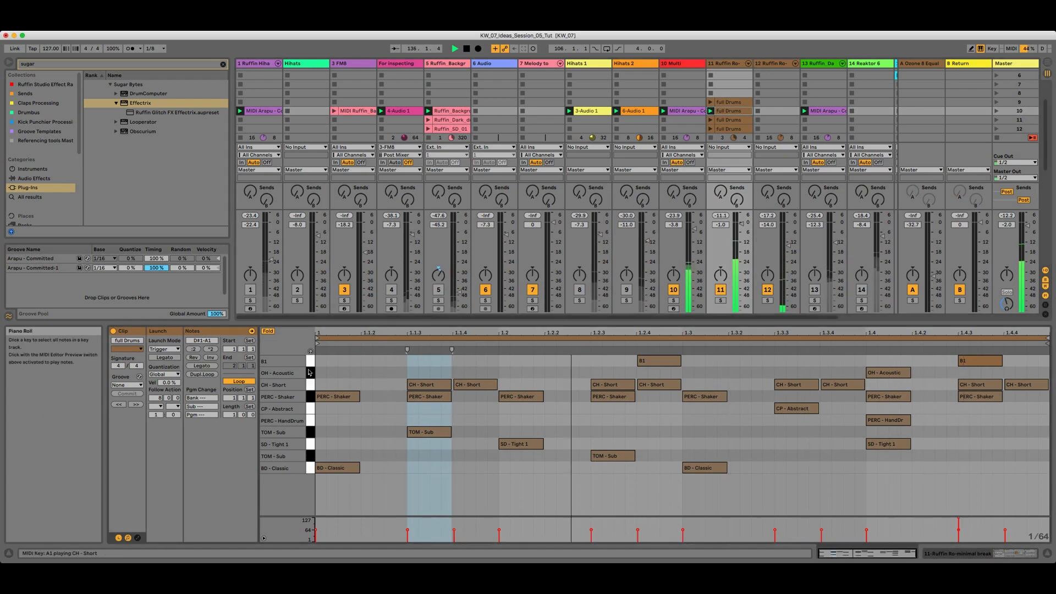
pyautogui.click(312, 469)
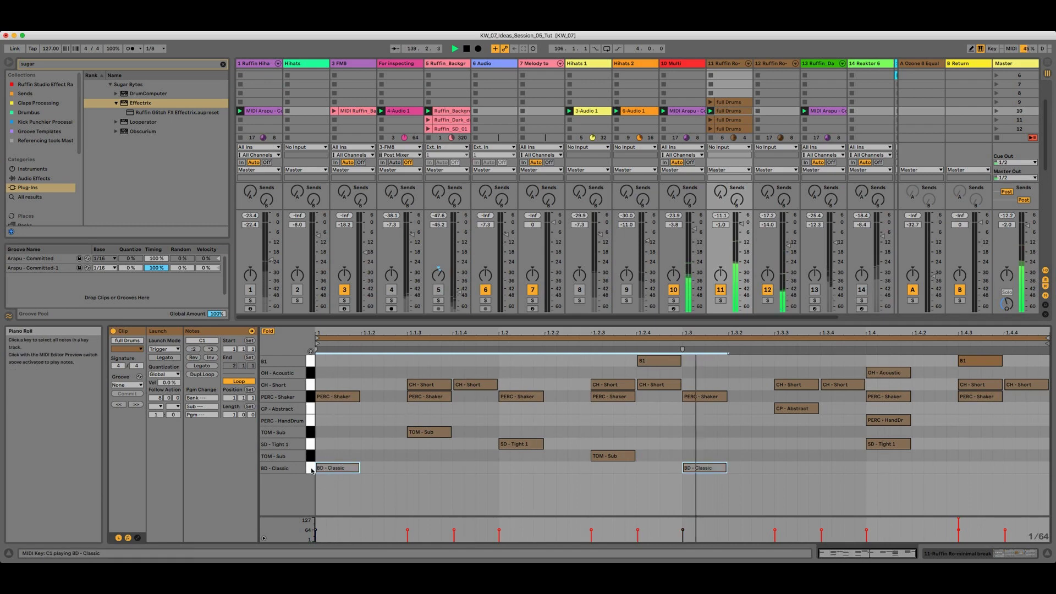
pyautogui.click(309, 458)
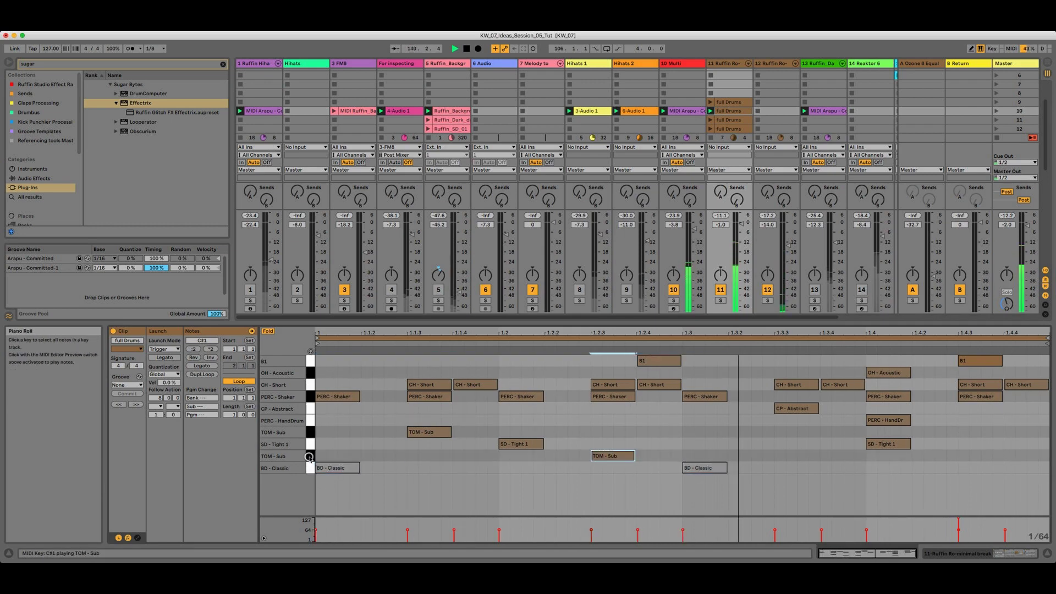
pyautogui.press('0')
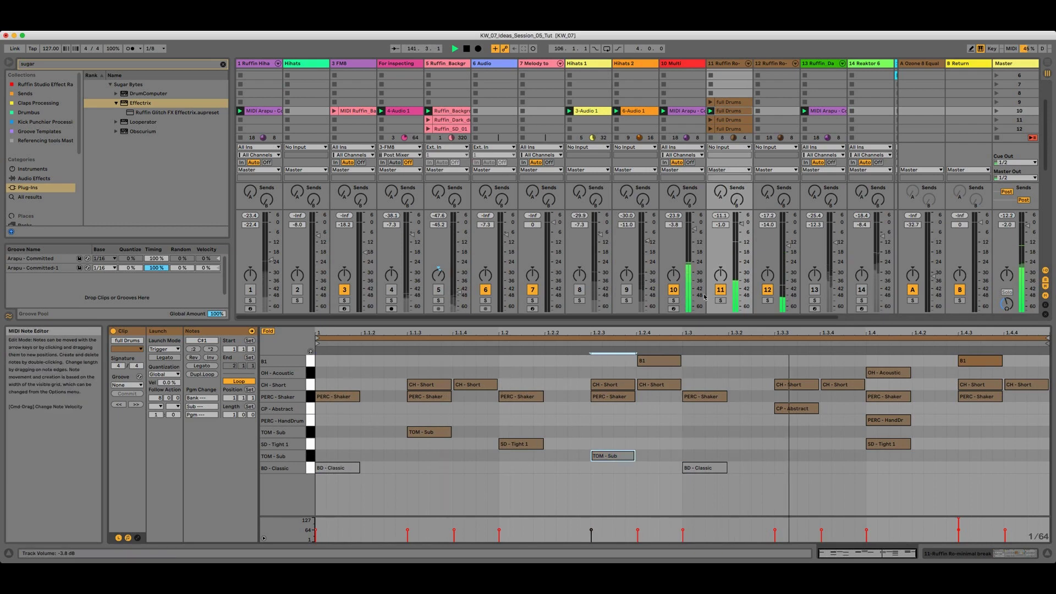
# - Rename the drum clip in scene 10 as "No kick"
pyautogui.click(721, 112)
pyautogui.write('No kick')
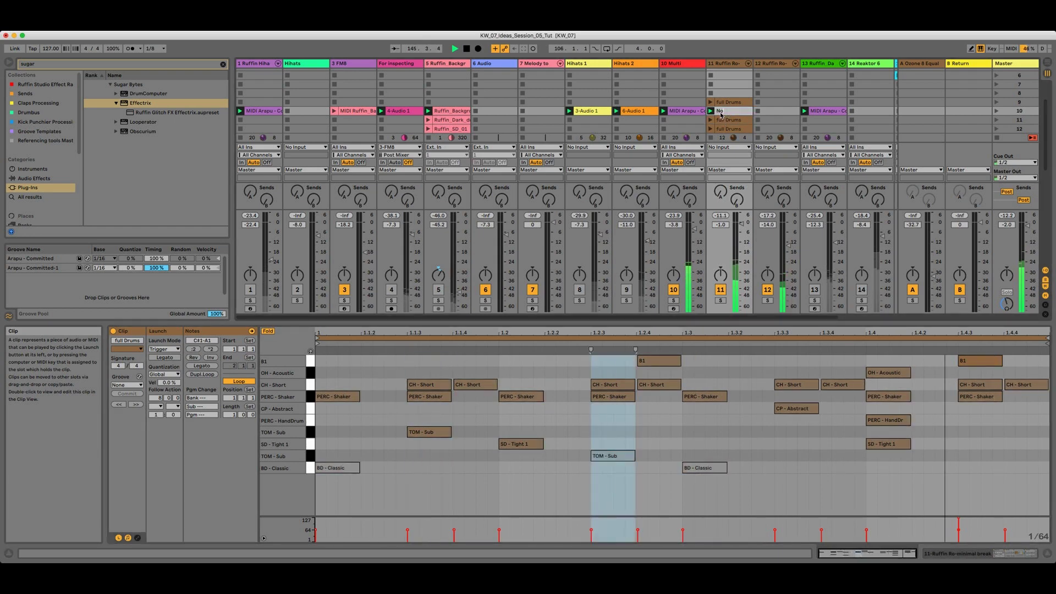
pyautogui.press('Return')
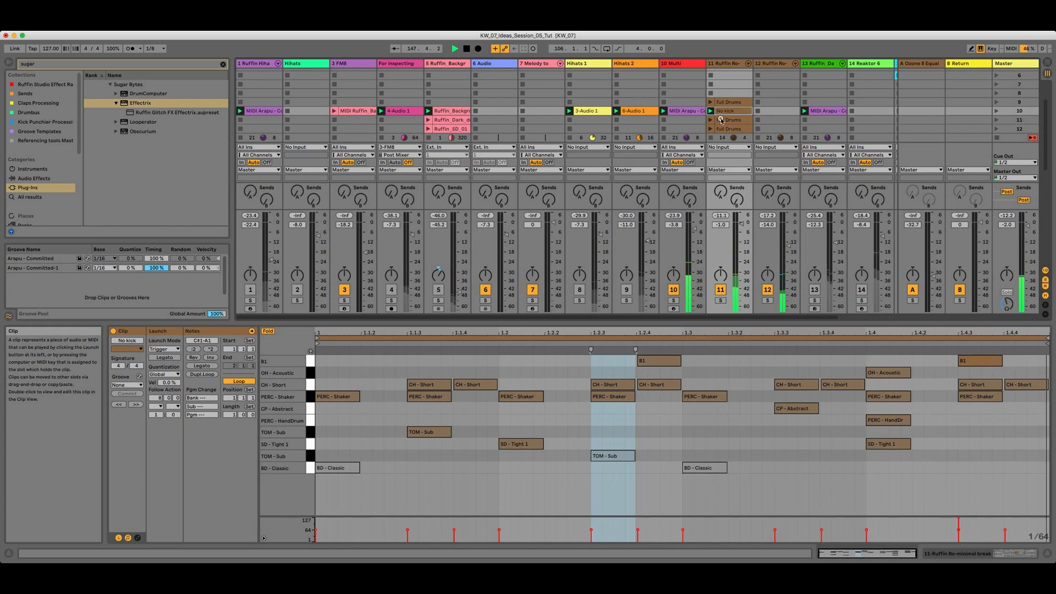
# - Launch the Full Drums copy in scene 11 and mute its CP - Abstract and SD - Tight 1 notes
pyautogui.click(712, 120)
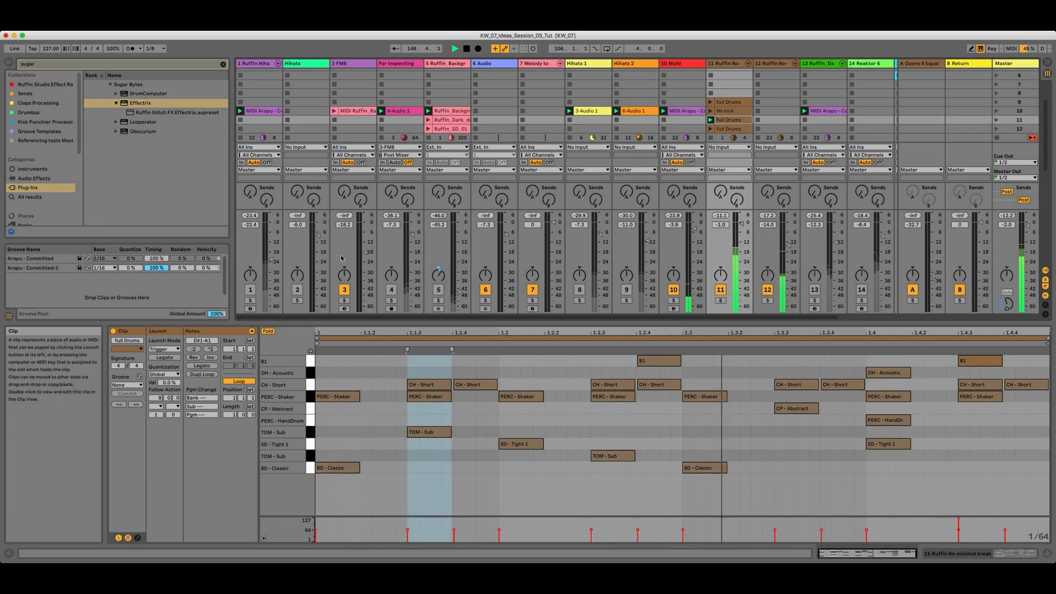
pyautogui.click(309, 399)
pyautogui.click(309, 409)
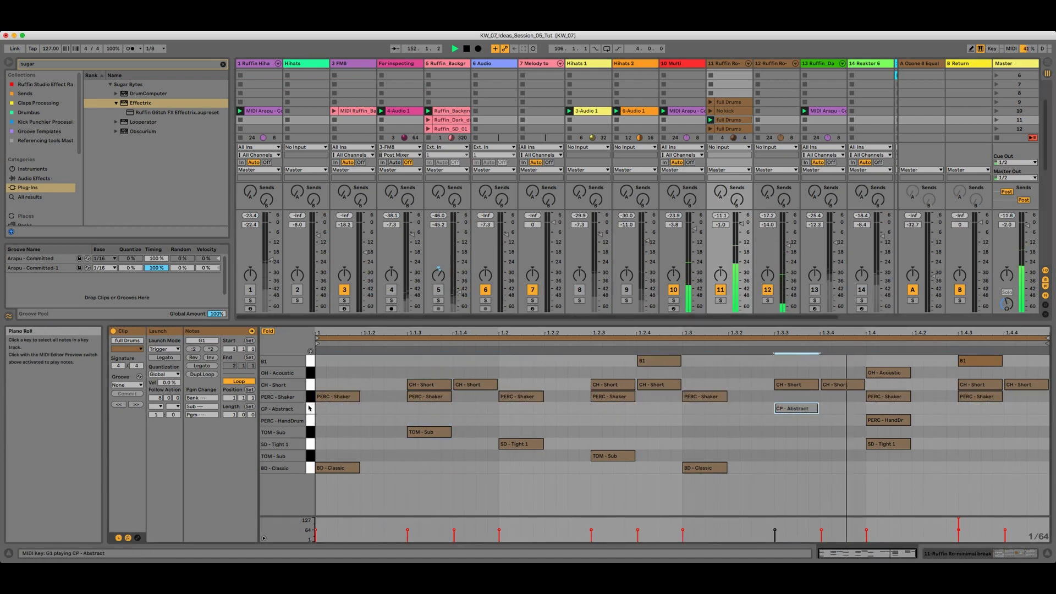
pyautogui.click(309, 399)
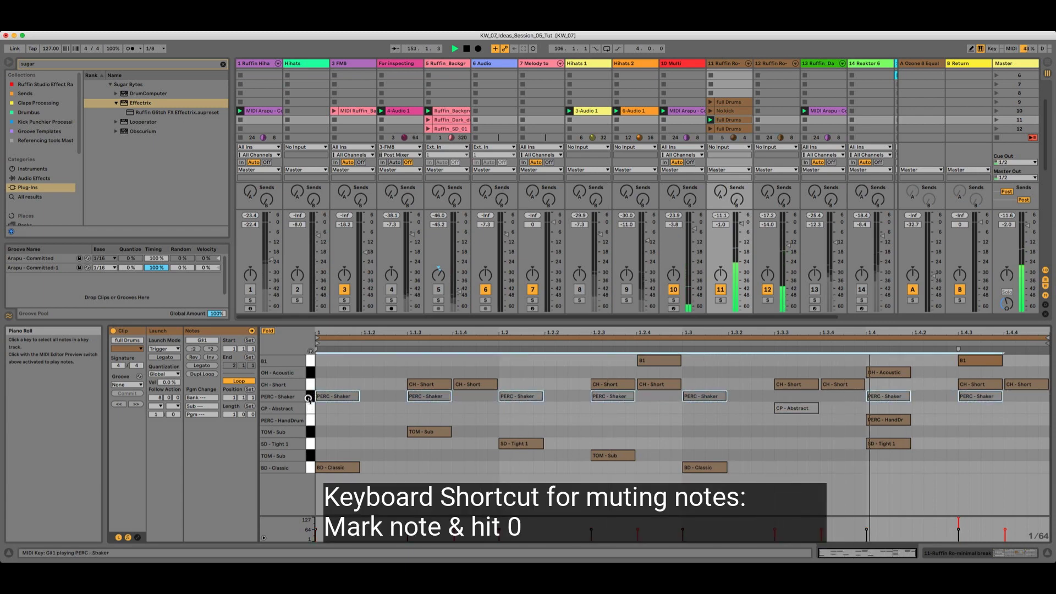
pyautogui.click(310, 443)
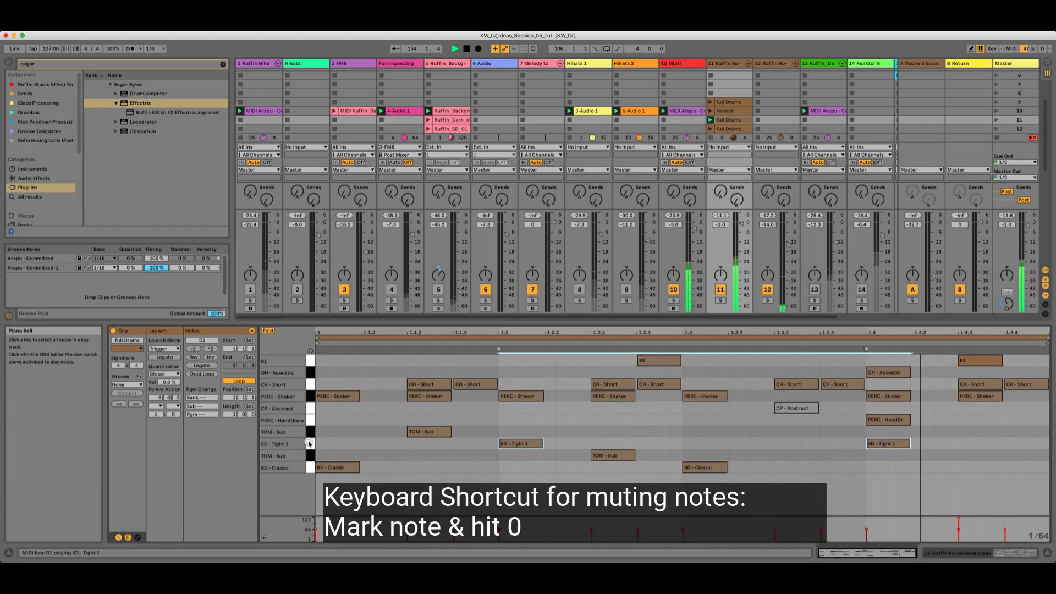
# - Rename the drum clip in scene 11 as "No clap SD"
pyautogui.click(732, 122)
pyautogui.press('super+r')
pyautogui.press('BackSpace')
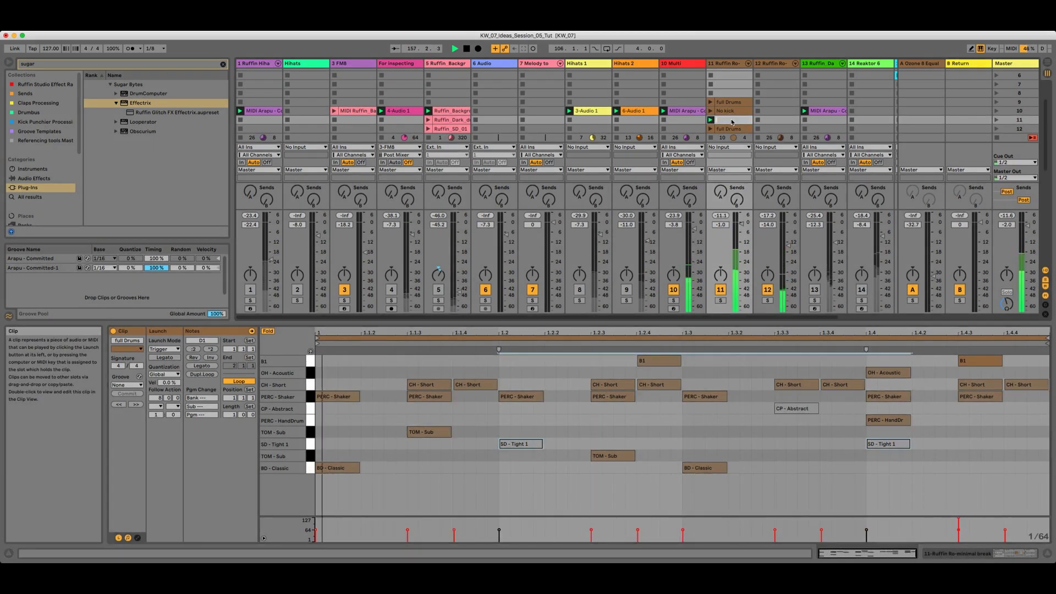
pyautogui.press('BackSpace')
pyautogui.press('BackSpace')
pyautogui.write('No c')
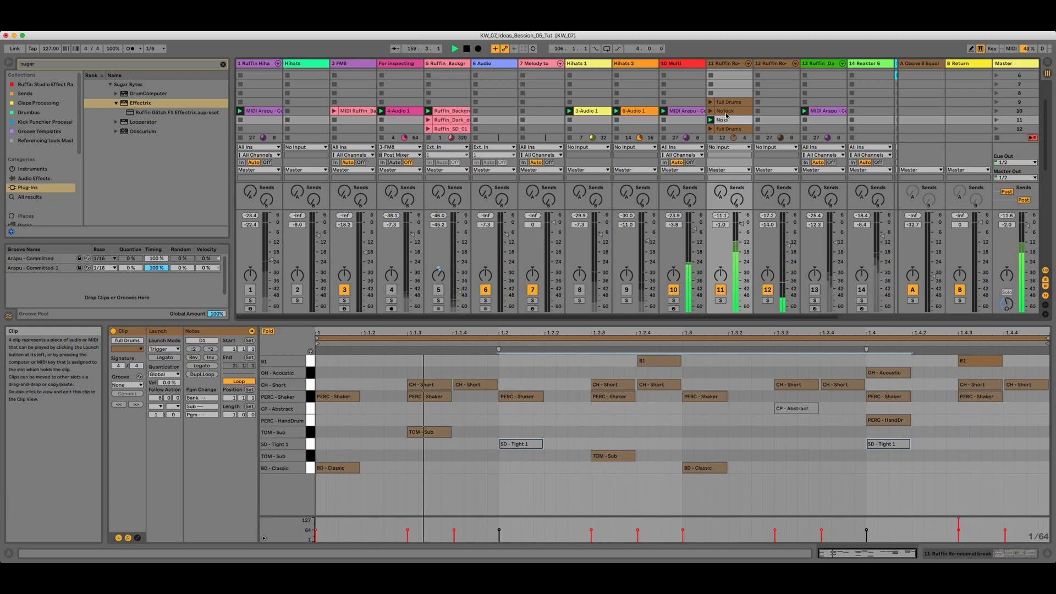
pyautogui.write('lap SD')
pyautogui.press('Return')
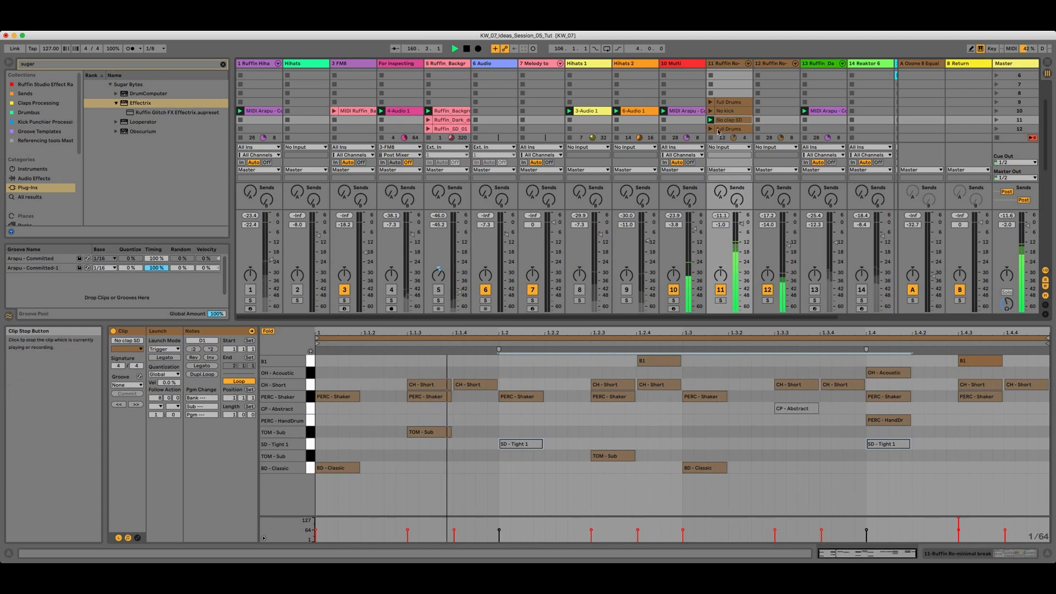
# - Launch the Full Drums copy in scene 12 and mute its OH - Acoustic, CH - Short and PERC - Shaker notes
pyautogui.click(718, 128)
pyautogui.scroll(-2, 719, 132)
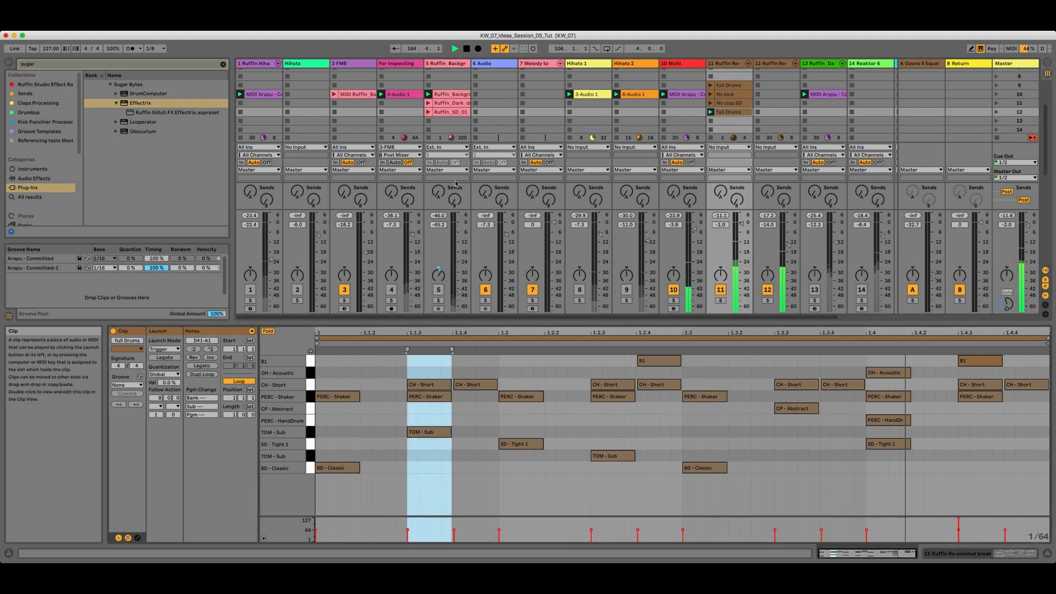
pyautogui.click(311, 373)
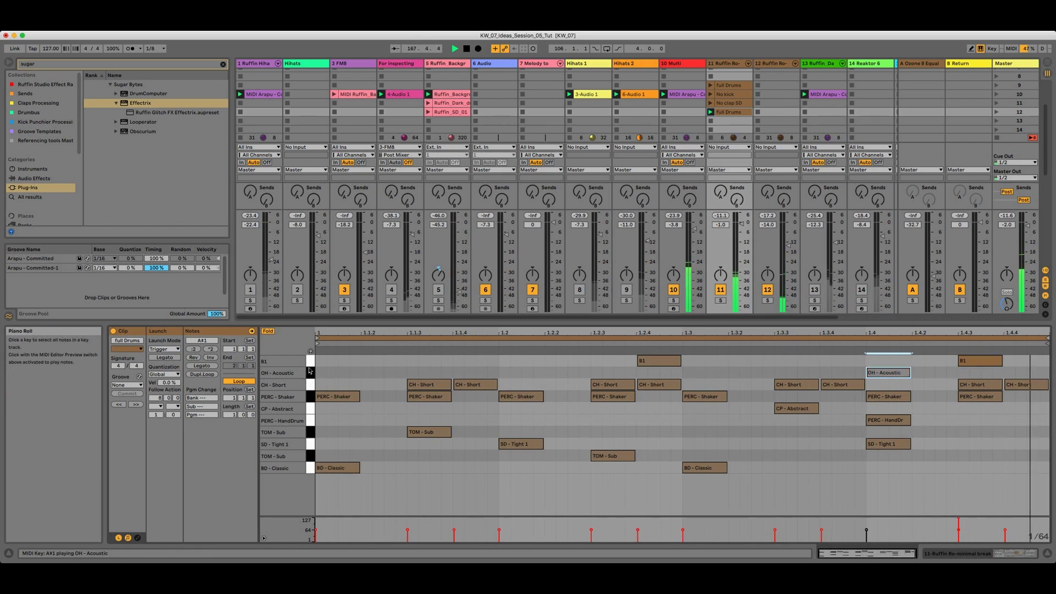
pyautogui.click(311, 384)
pyautogui.click(310, 397)
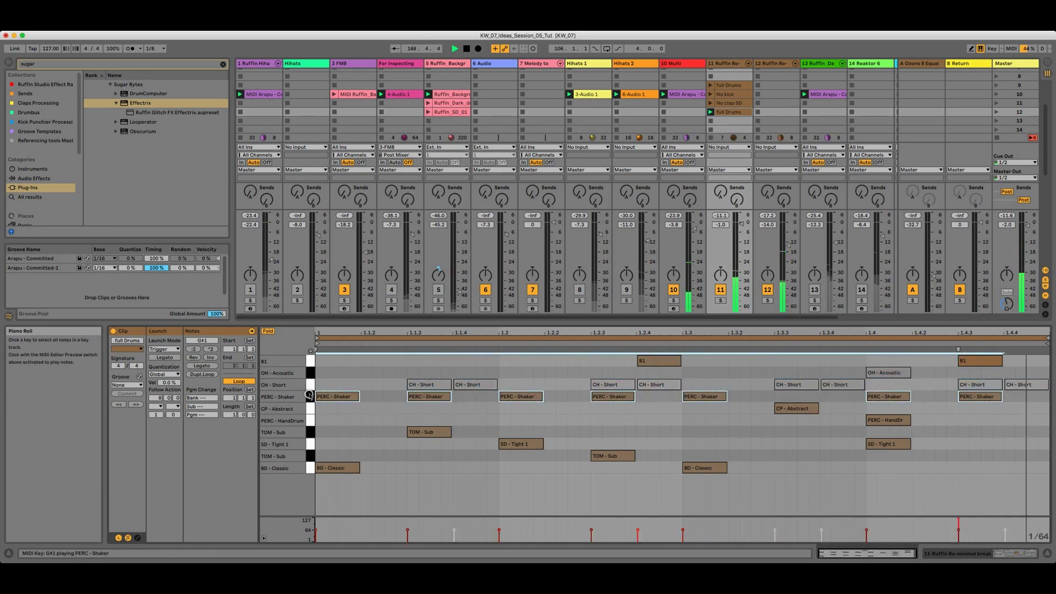
# - Rename the drum clip in scene 12 as "No tops"
pyautogui.click(729, 113)
pyautogui.write('No tops')
pyautogui.press('Return')
# - Set the Follow Action time of all four drum clips on track 11 to 8 bars and Follow Action A to Next
pyautogui.scroll(5, 729, 114)
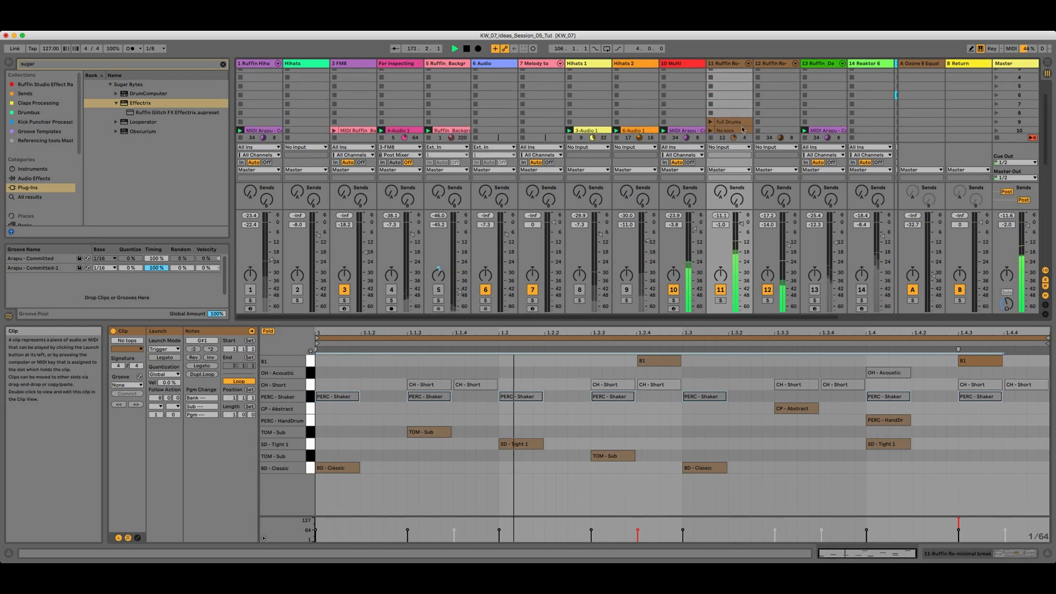
pyautogui.scroll(-2, 732, 122)
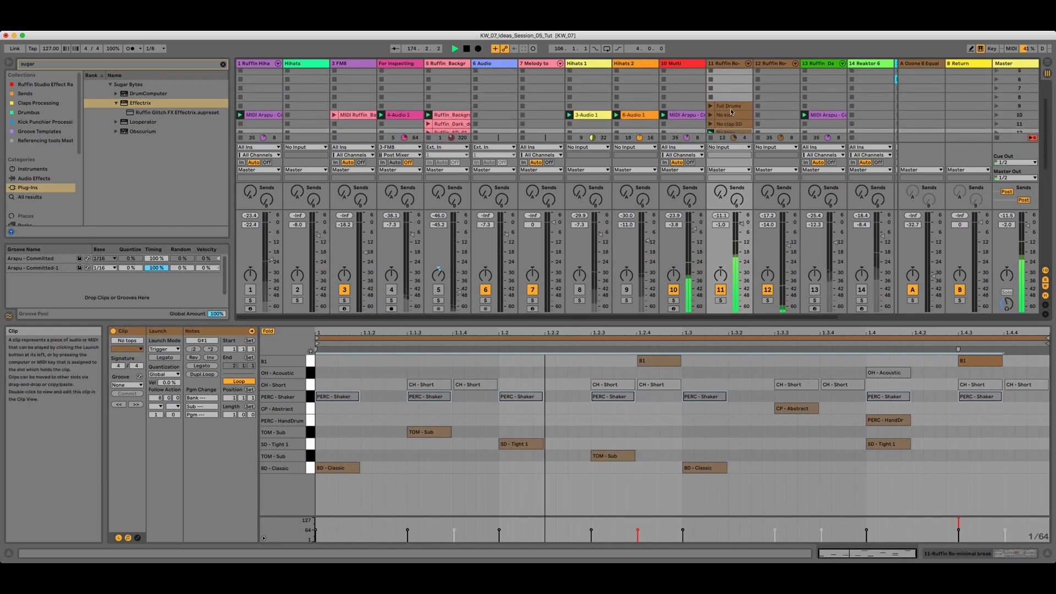
pyautogui.scroll(-1, 732, 127)
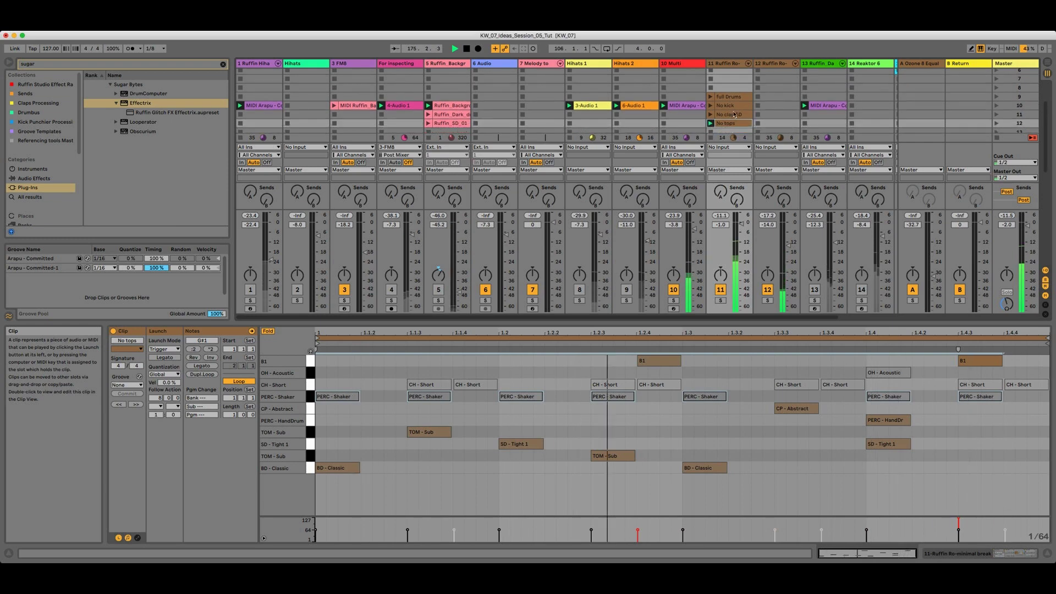
pyautogui.click(738, 99)
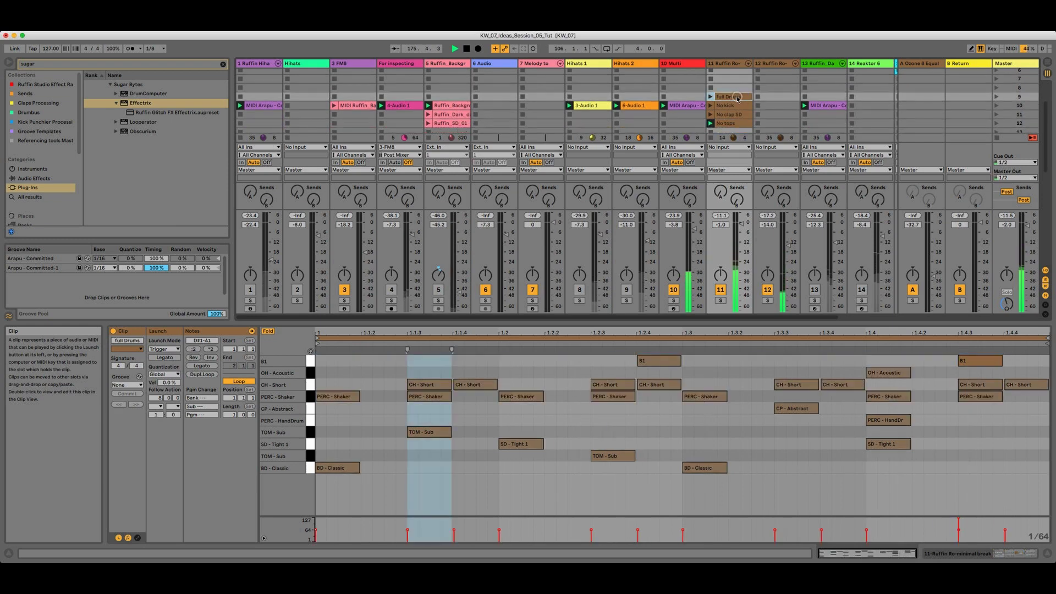
pyautogui.keyDown('shift'); pyautogui.click(736, 125); pyautogui.keyUp('shift')
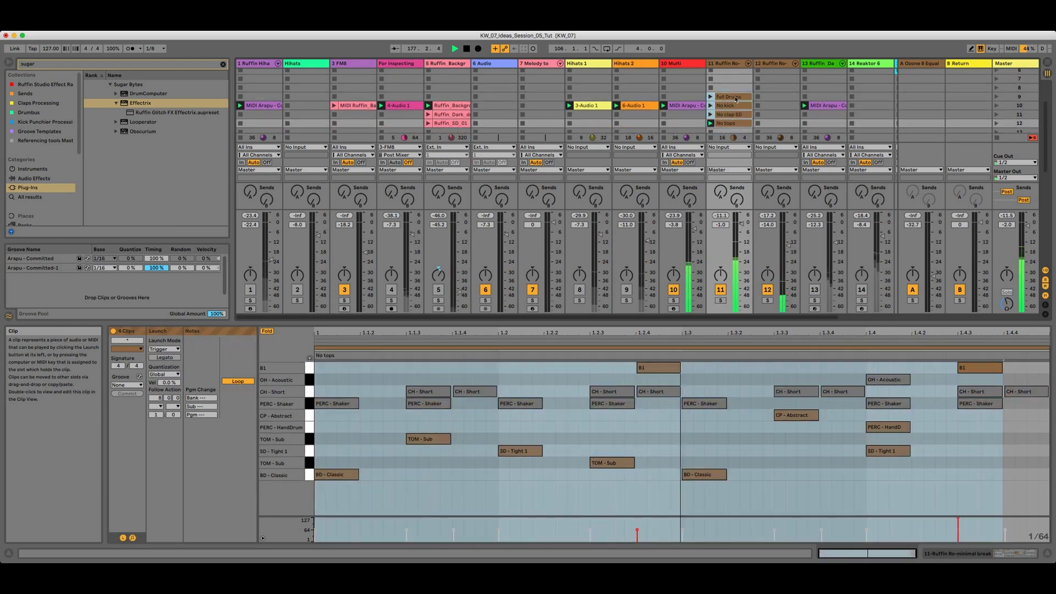
pyautogui.click(736, 99)
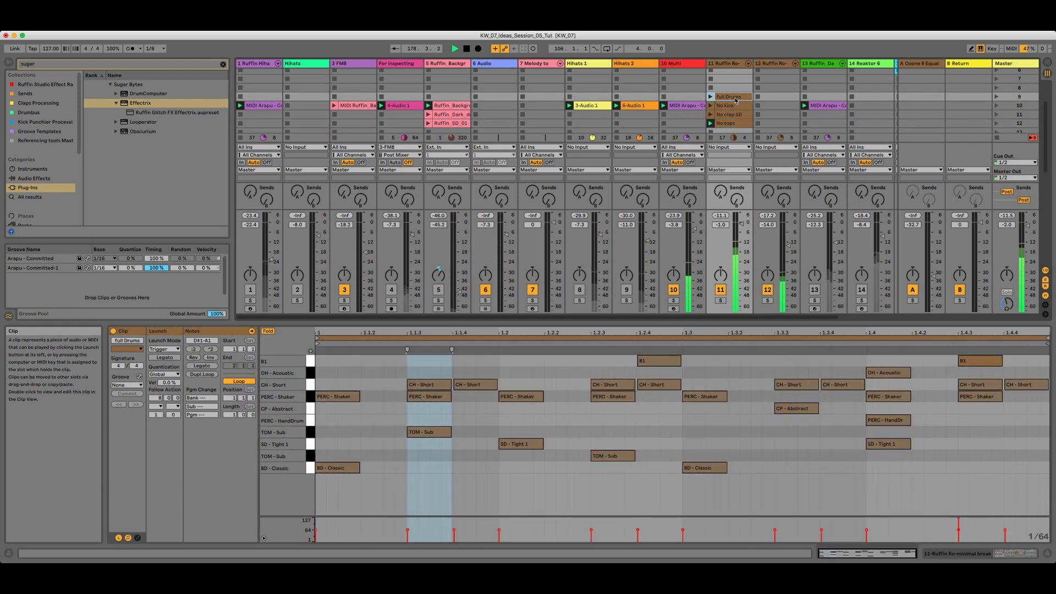
pyautogui.keyDown('shift'); pyautogui.click(735, 125); pyautogui.keyUp('shift')
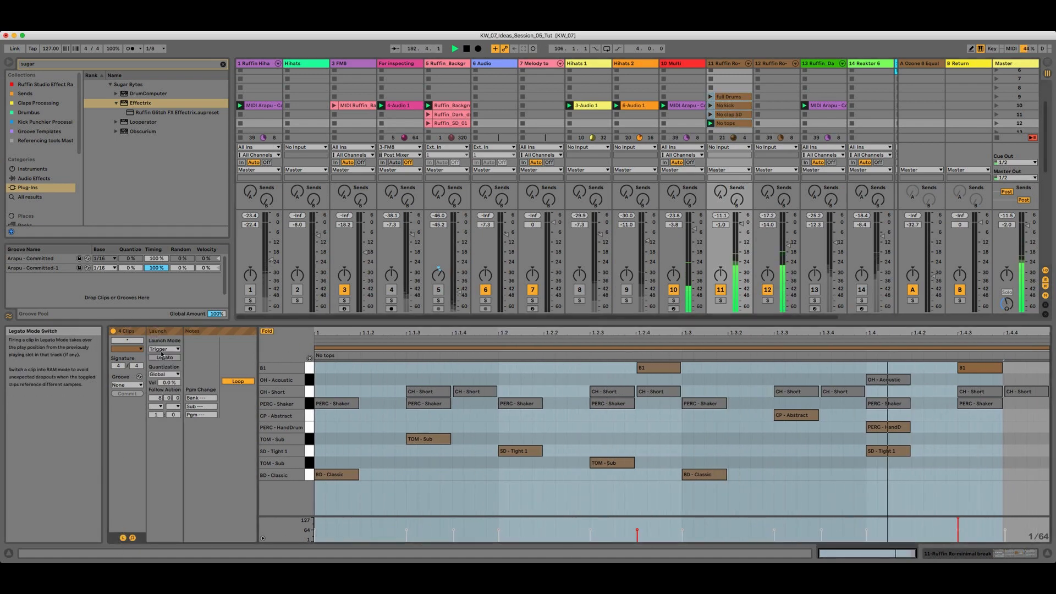
pyautogui.click(159, 400)
pyautogui.write('48')
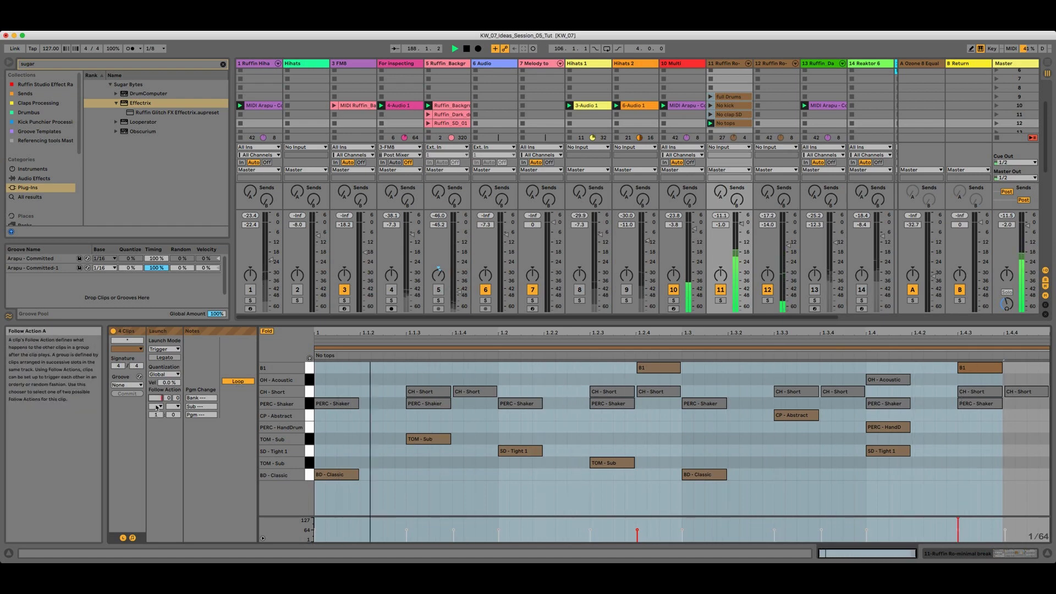
pyautogui.click(158, 407)
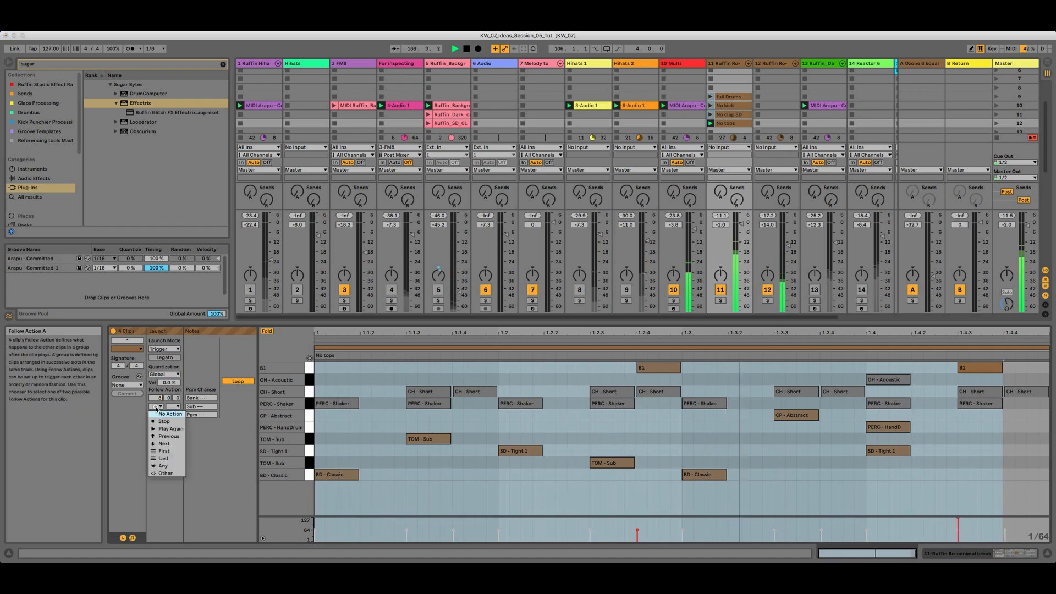
pyautogui.click(168, 444)
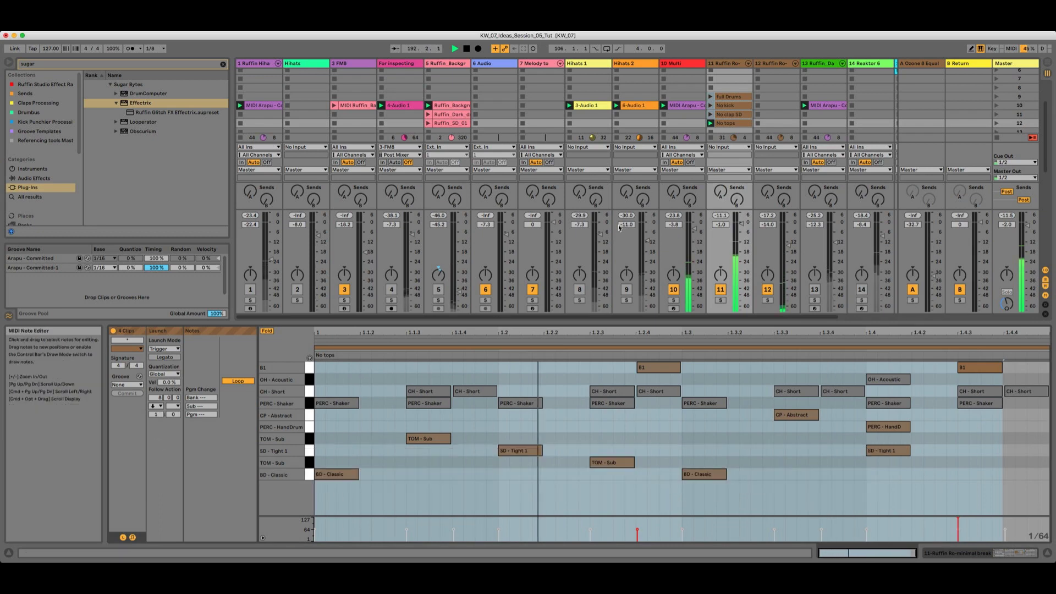
# - Launch the Full Drums clip in scene 9 and listen to the Follow Action cycle through the track 11 variations
pyautogui.click(711, 97)
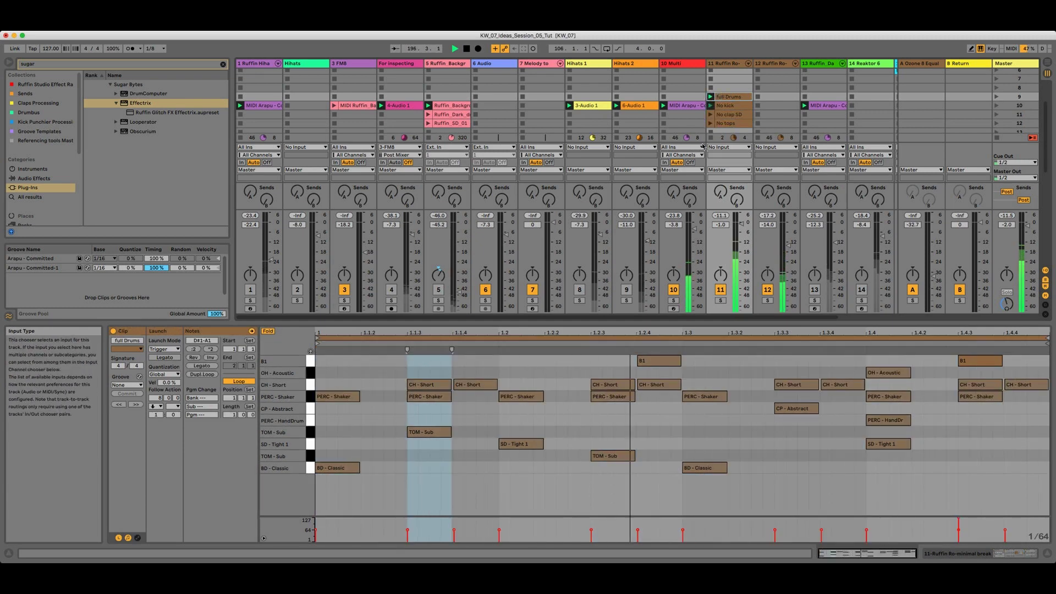
pyautogui.click(710, 98)
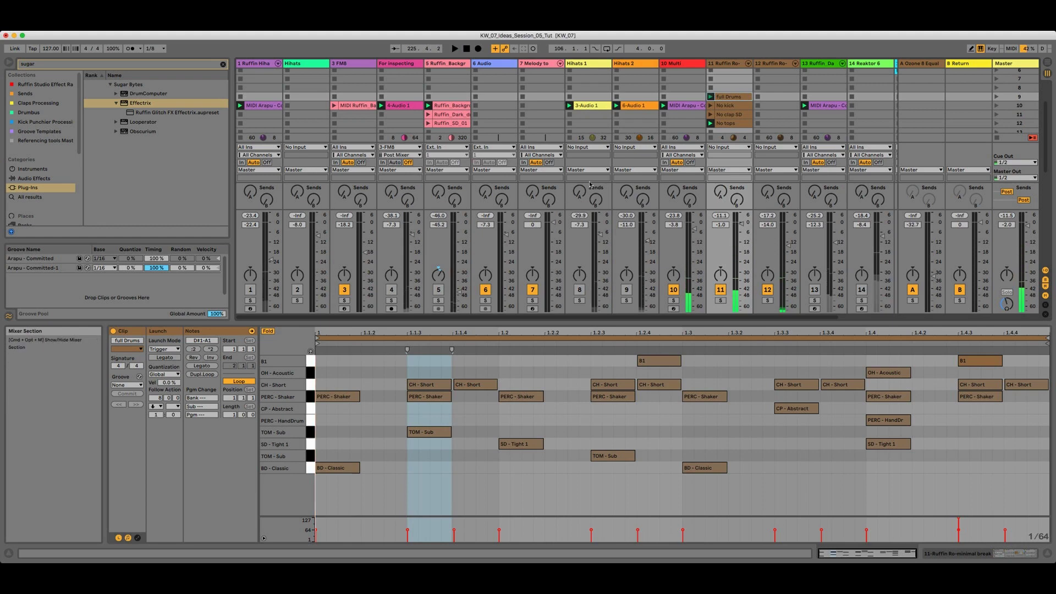
# - Show the devices on return track A and examine the Effectrix glitch sequence of the Ruffin_Glitch_01 preset
pyautogui.click(931, 64)
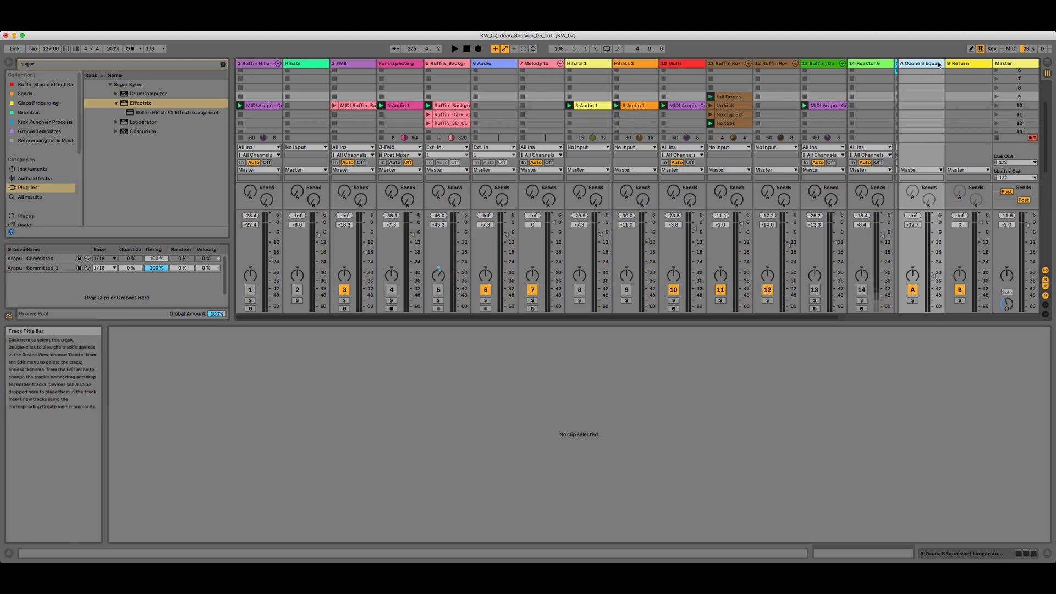
pyautogui.doubleClick(938, 63)
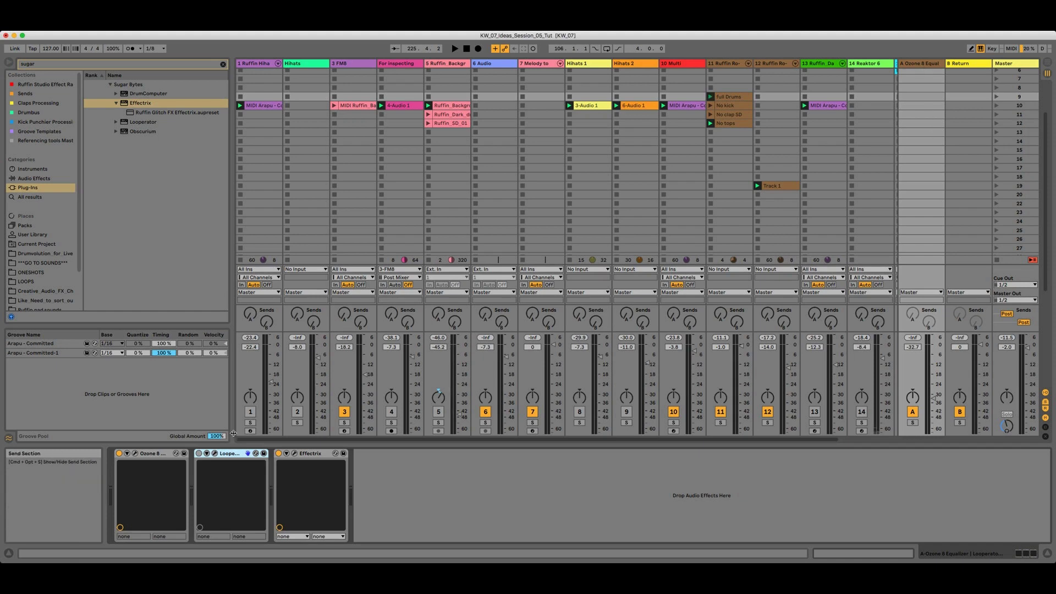
pyautogui.click(294, 454)
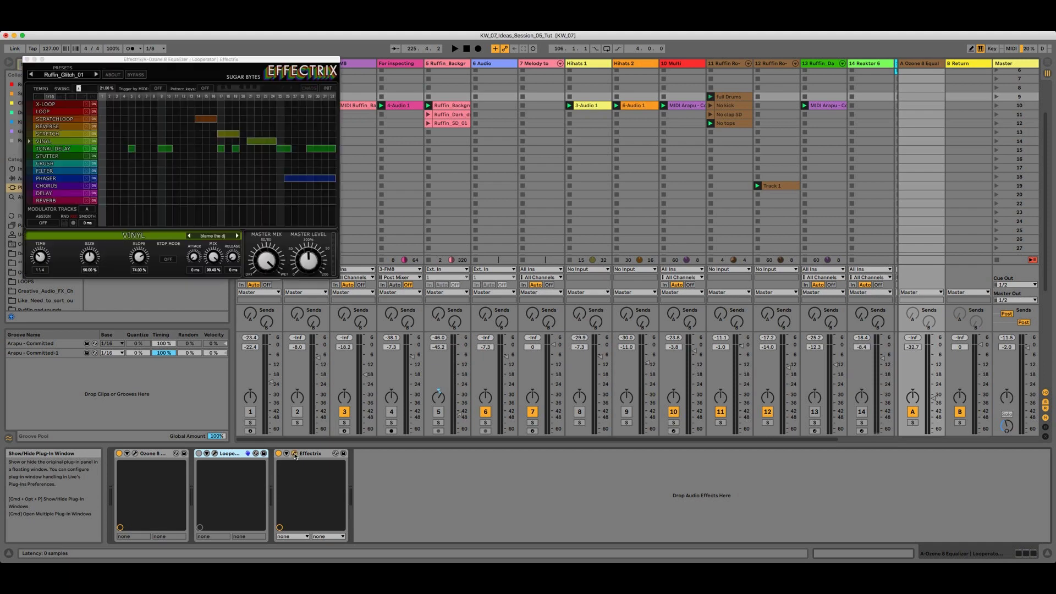
pyautogui.click(27, 59)
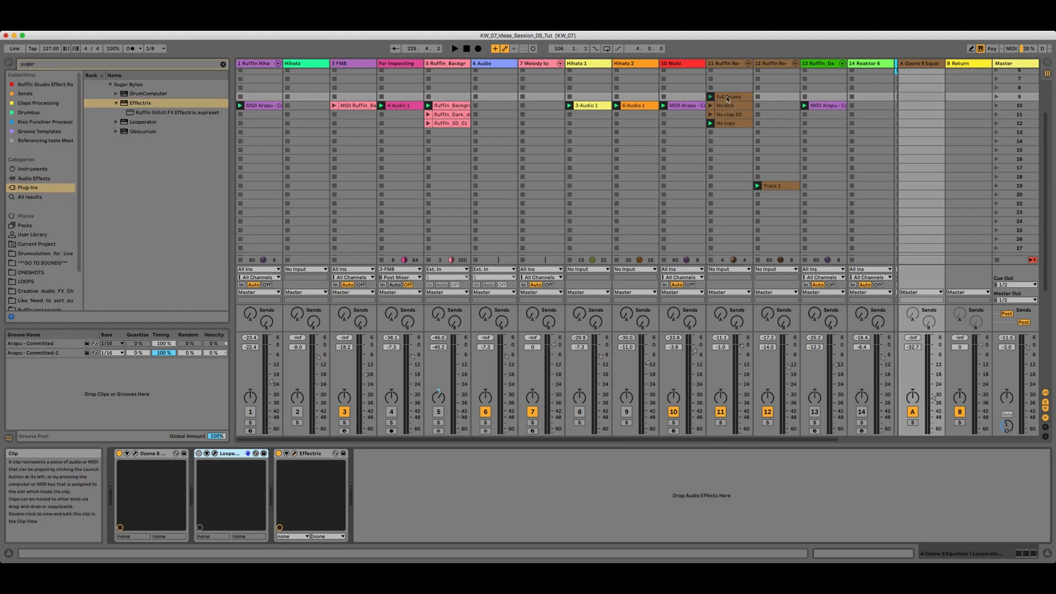
# - Turn up track 11's send A during playback and set return A's volume to -29.8 dB, checking the return in solo
pyautogui.press('space')
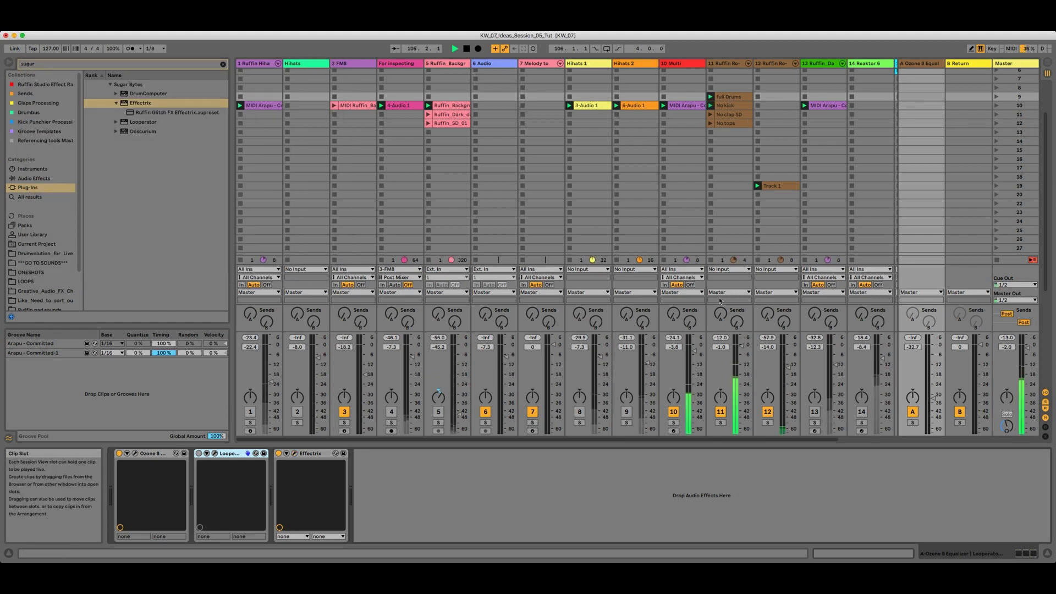
pyautogui.moveTo(727, 318); pyautogui.dragTo(726, 314)
pyautogui.moveTo(930, 403); pyautogui.dragTo(930, 385)
pyautogui.click(912, 423)
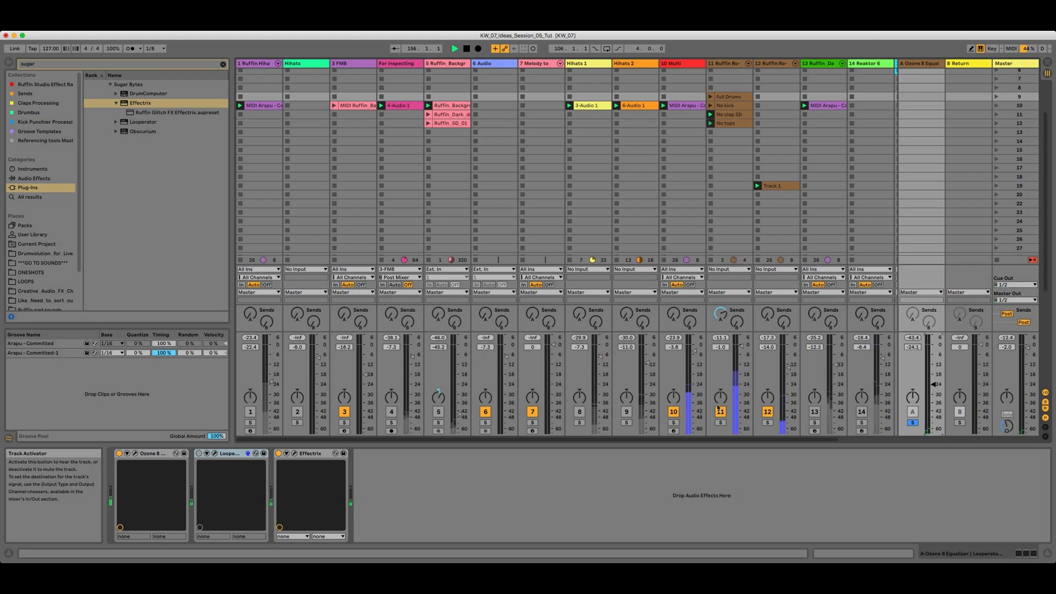
pyautogui.click(913, 423)
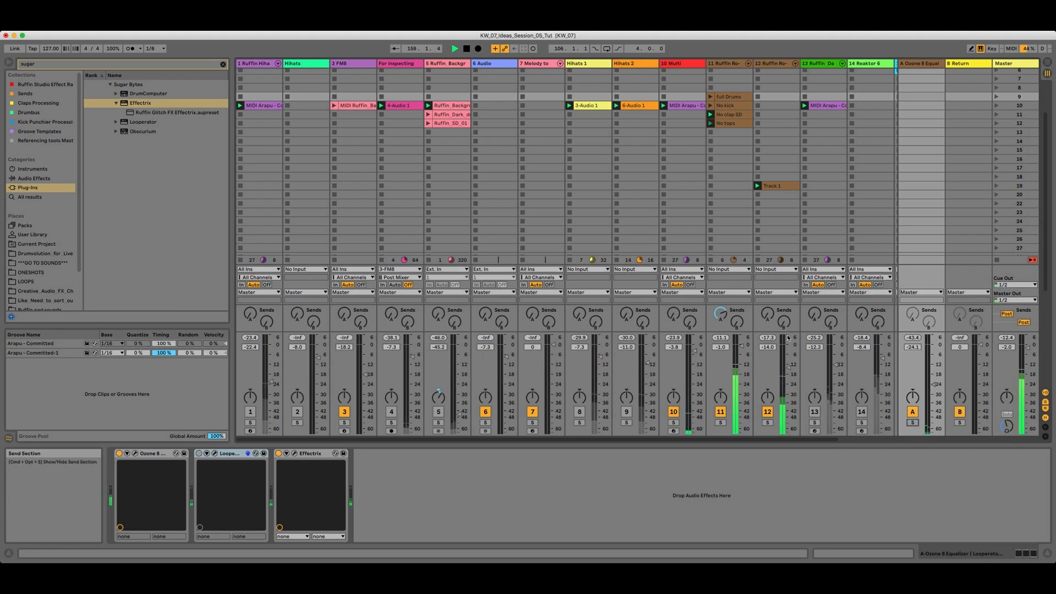
pyautogui.moveTo(934, 386); pyautogui.dragTo(931, 384)
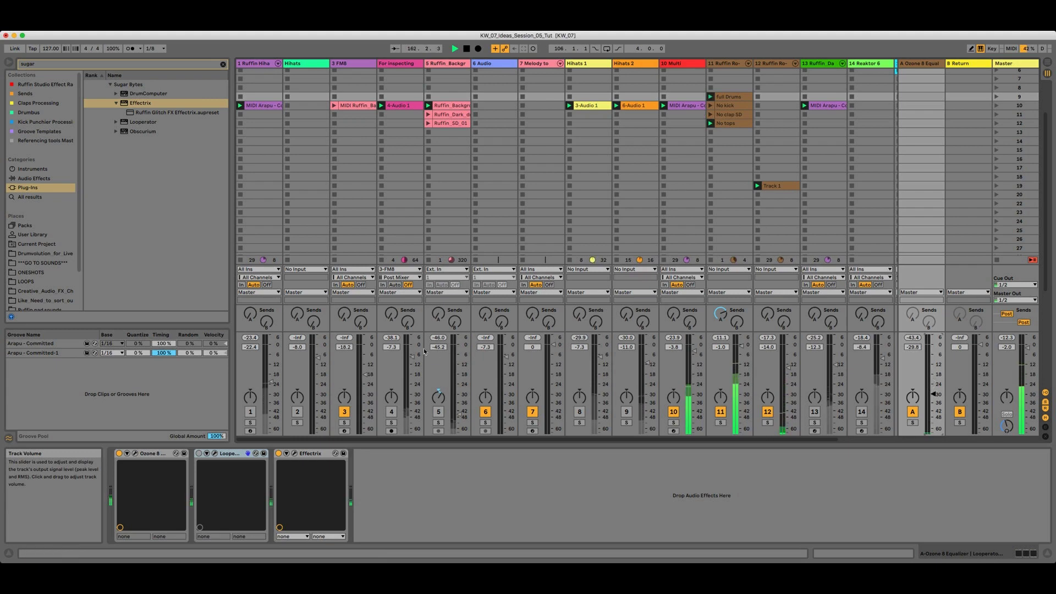
# - Open Effectrix on return A and switch through its pattern slots while the session plays
pyautogui.click(296, 453)
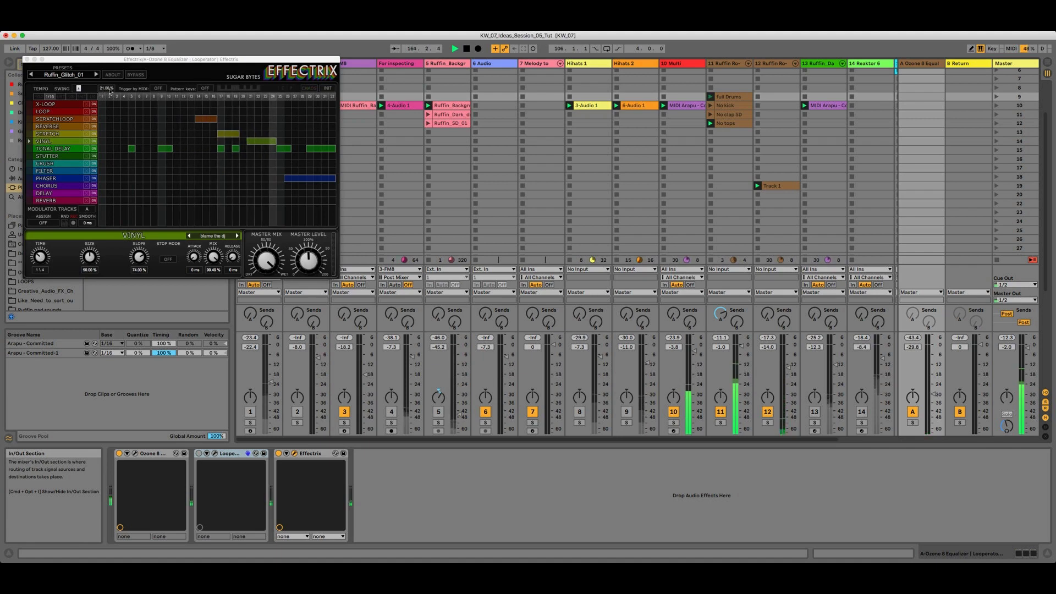
pyautogui.click(38, 98)
pyautogui.click(60, 97)
pyautogui.click(71, 97)
pyautogui.click(45, 98)
pyautogui.click(38, 98)
pyautogui.click(71, 97)
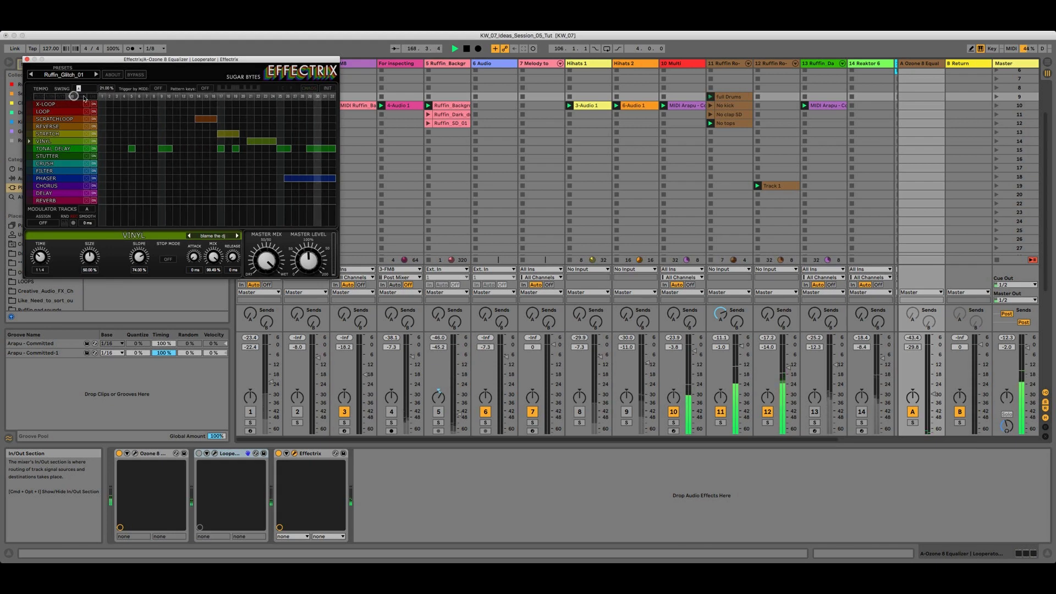
pyautogui.click(83, 97)
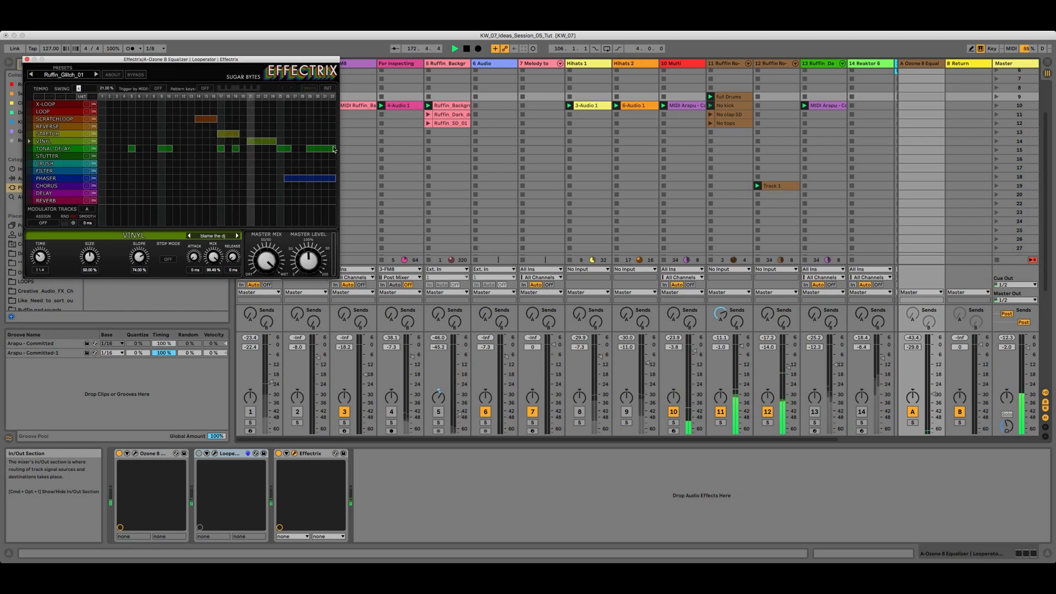
# - Raise track 11's send A further, set return A's volume to -32.0 dB and close the Ozone equalizer window
pyautogui.moveTo(720, 313); pyautogui.dragTo(721, 299)
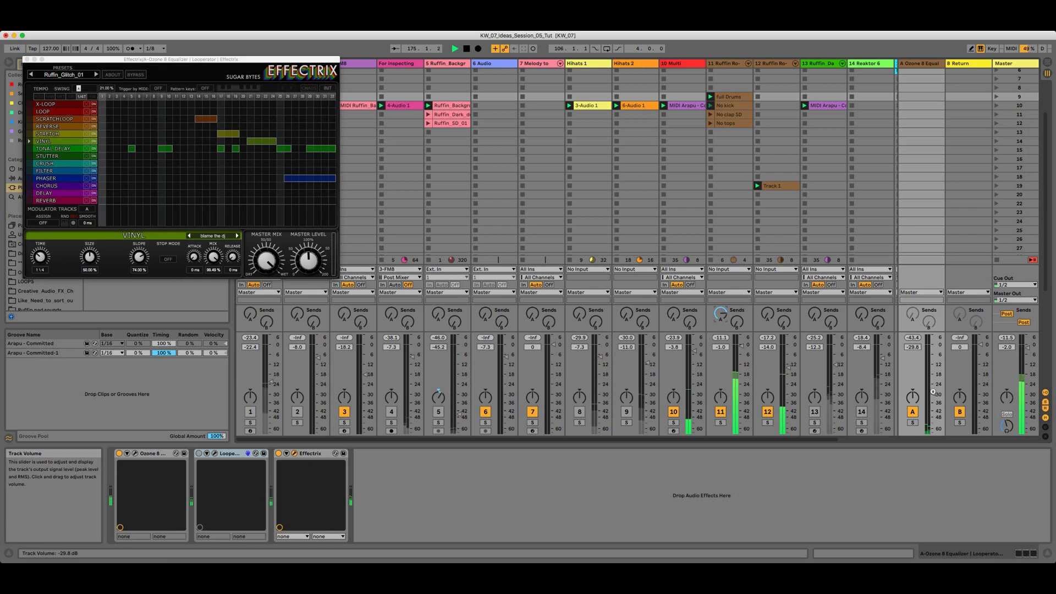
pyautogui.moveTo(933, 389); pyautogui.dragTo(931, 393)
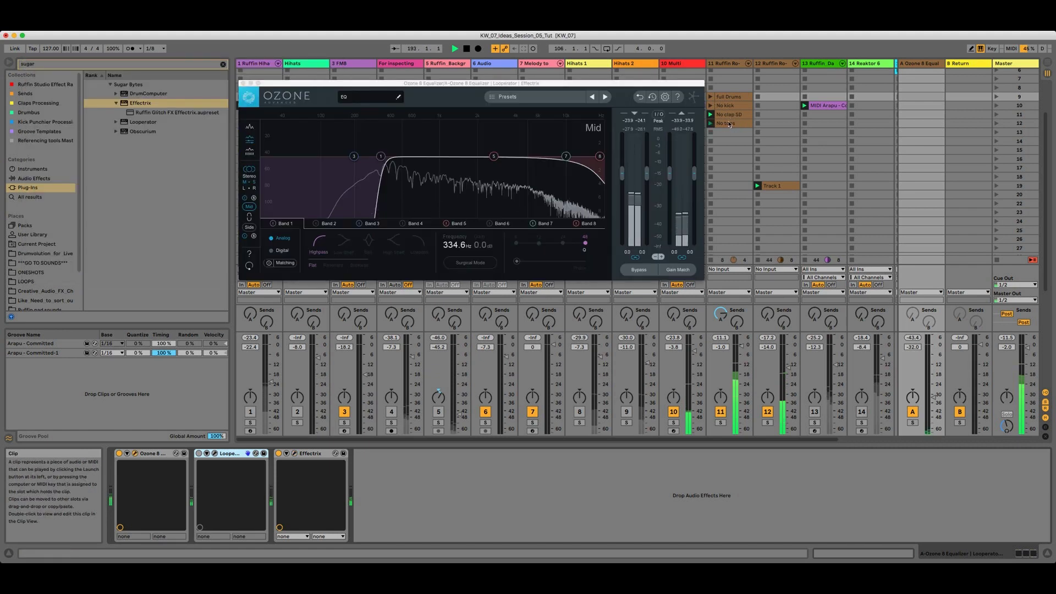
pyautogui.click(243, 83)
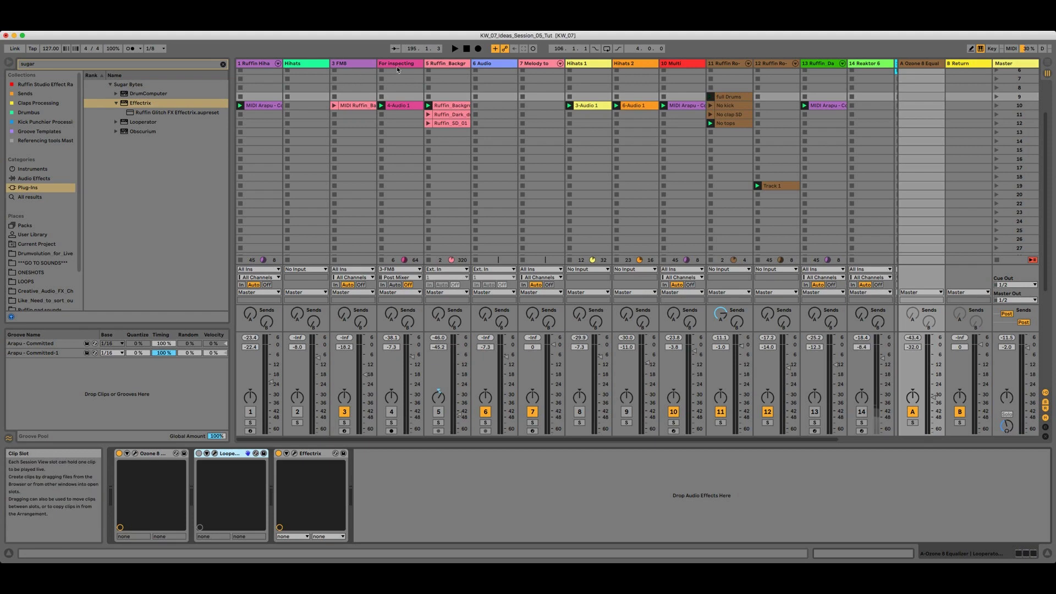
# - Examine the waveforms of the 4-Audio 1 clip and the Ruffin_Background clip in scene 10
pyautogui.click(398, 106)
pyautogui.doubleClick(397, 106)
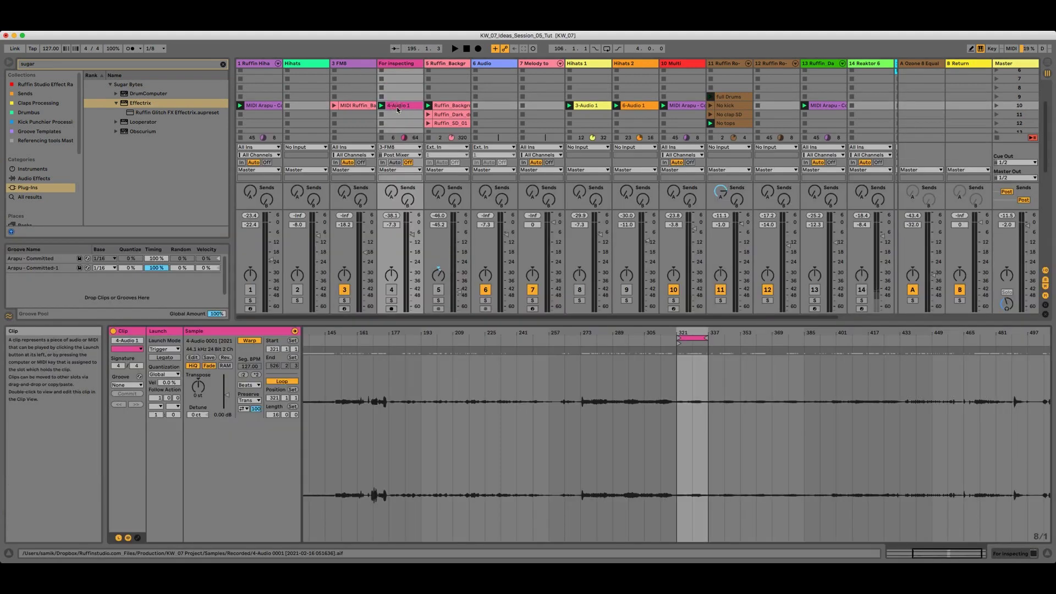
pyautogui.click(461, 106)
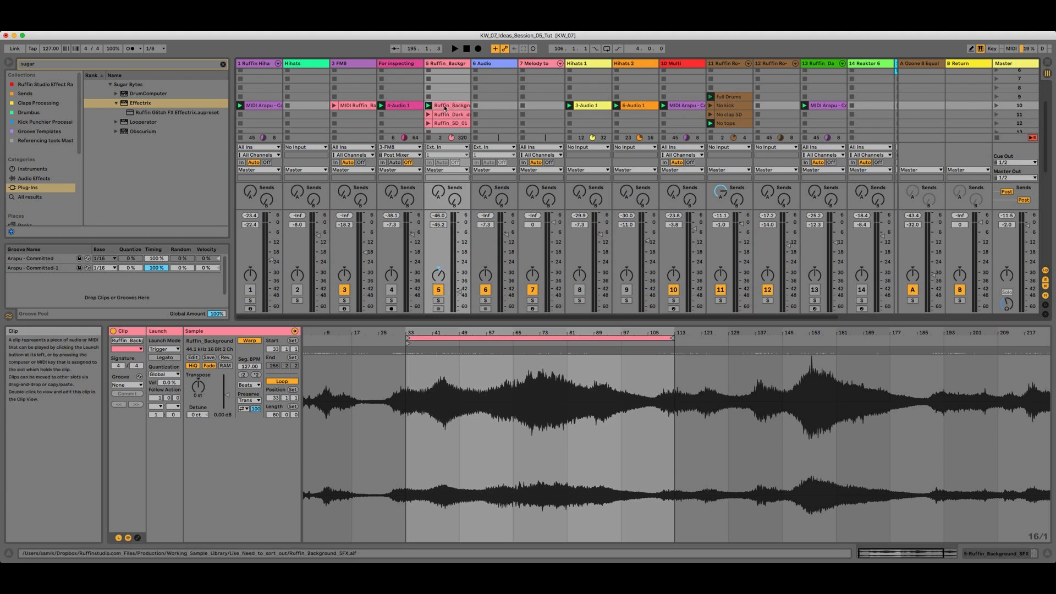
# - Play the session and lower the volume of background track 5 to -49.0 dB
pyautogui.press('space')
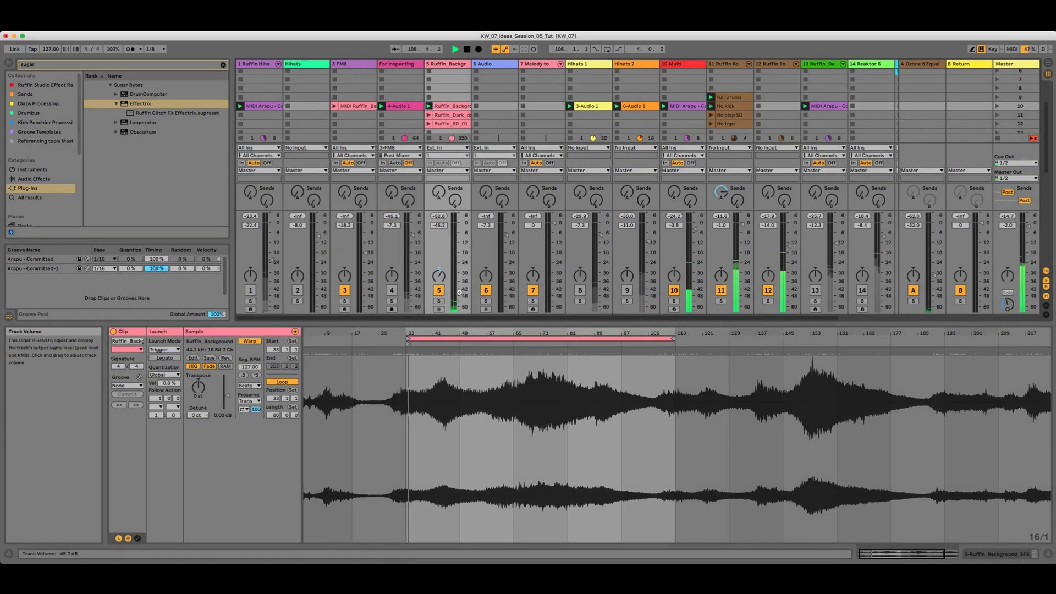
pyautogui.moveTo(458, 293); pyautogui.dragTo(456, 287)
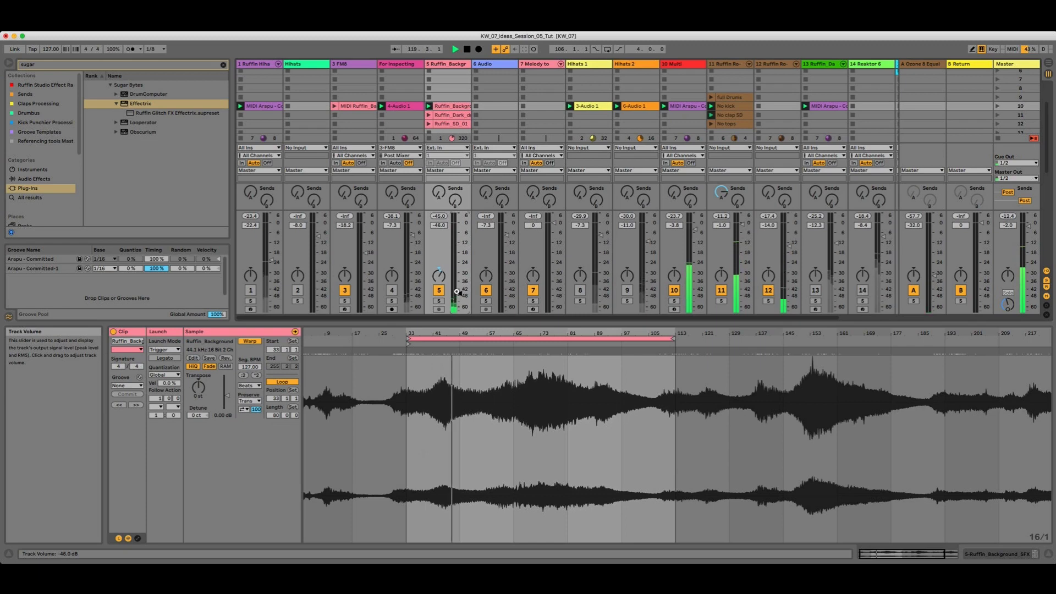
pyautogui.moveTo(458, 290); pyautogui.dragTo(457, 293)
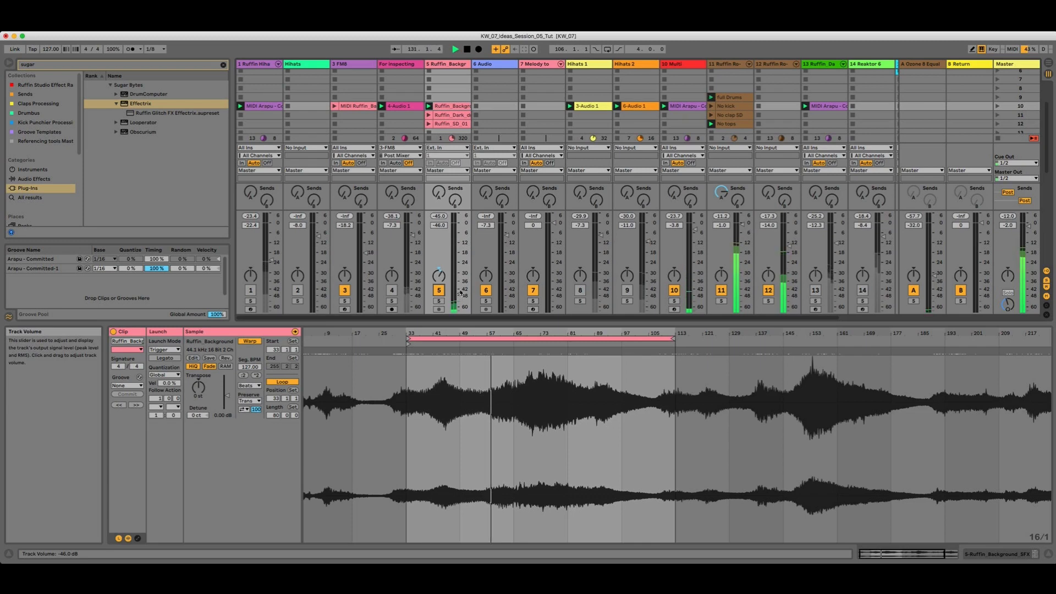
pyautogui.moveTo(461, 293); pyautogui.dragTo(457, 295)
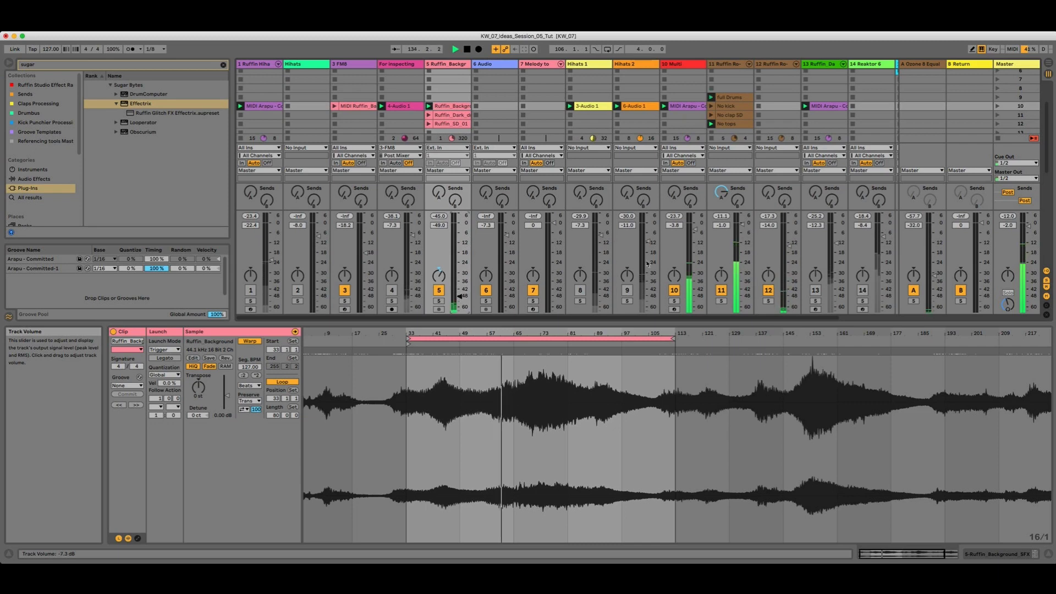
# - Review the Full Drums clip on track 11, return track A and the Ruffin_Background clip on track 5
pyautogui.click(736, 98)
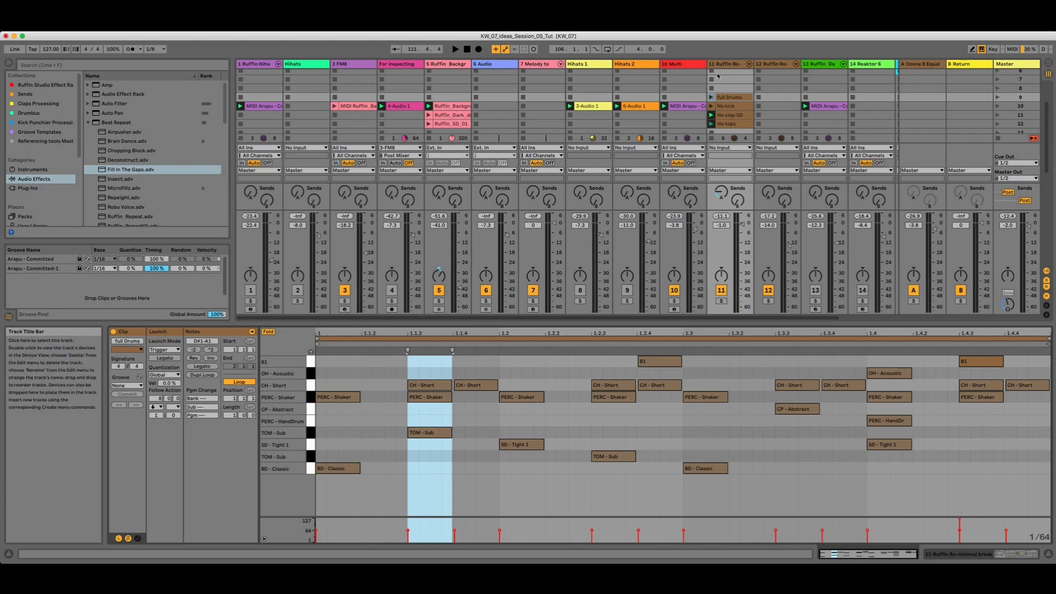
pyautogui.click(930, 70)
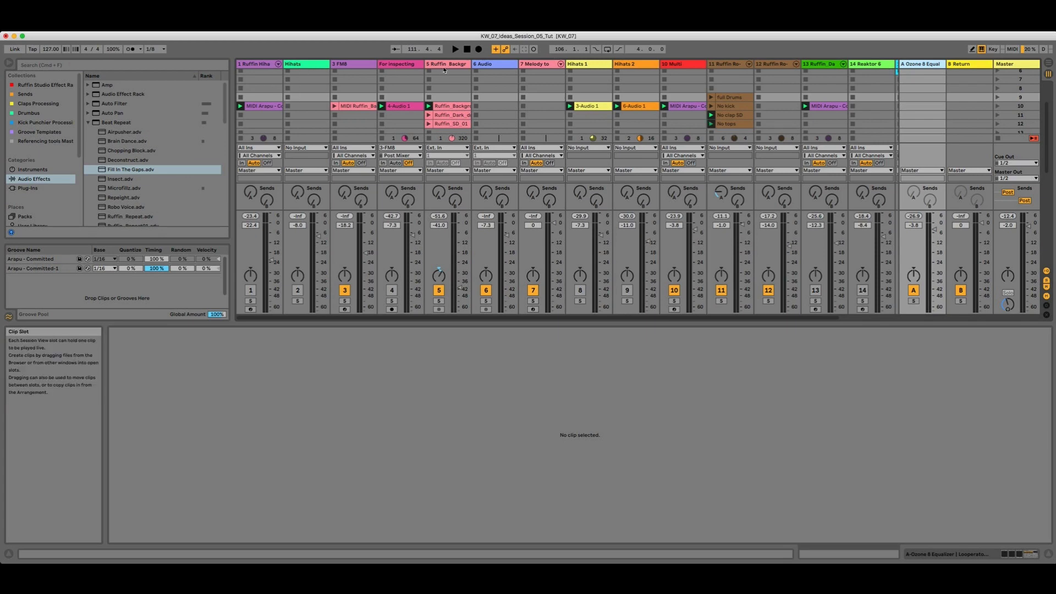
pyautogui.click(444, 71)
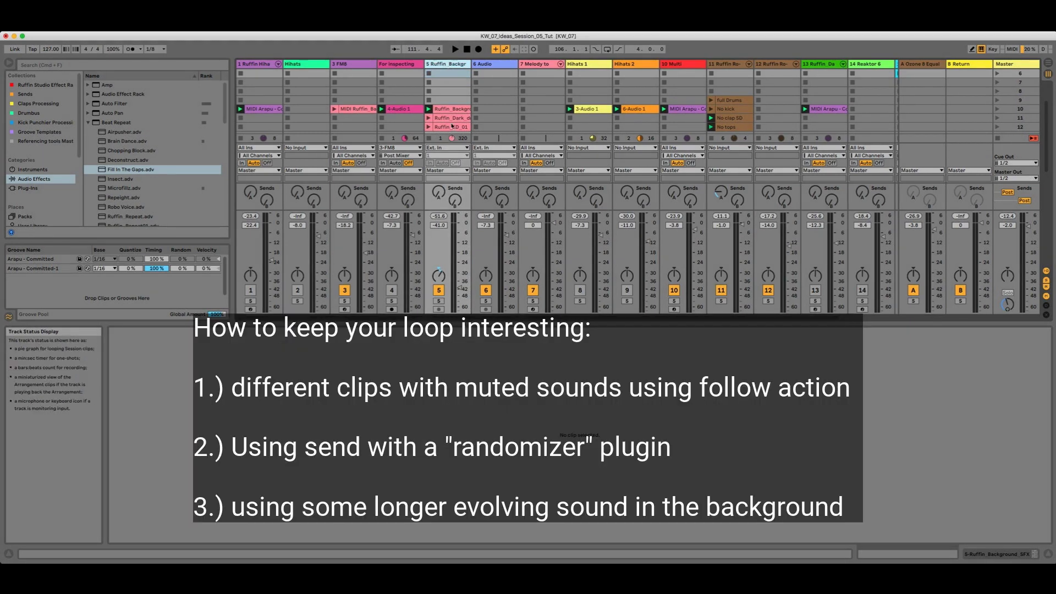
pyautogui.click(452, 109)
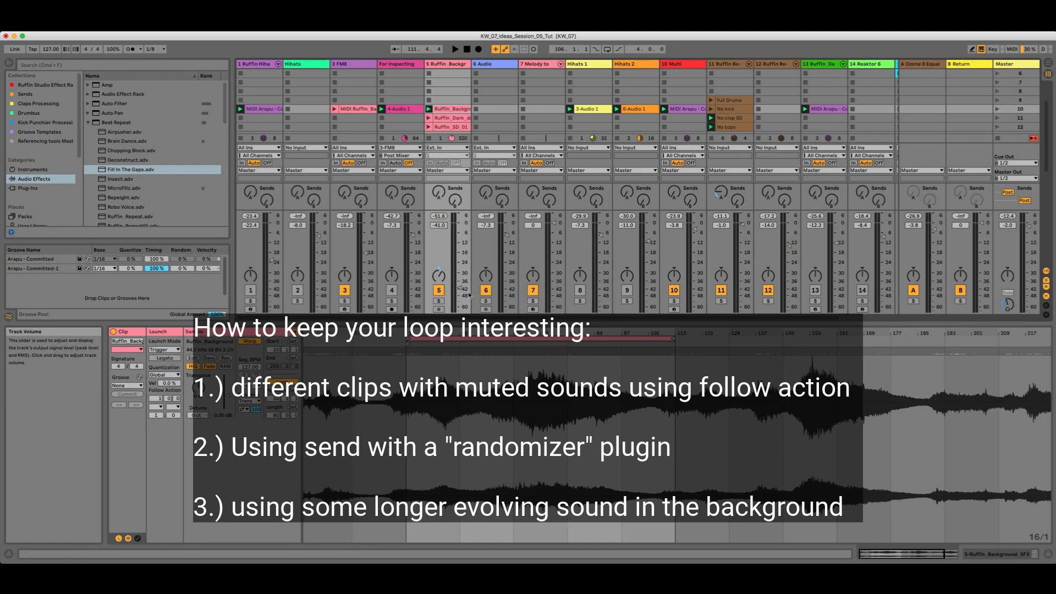
# - Set the volume of background track 5 to -40.5 dB and make the mixer section taller
pyautogui.moveTo(456, 290); pyautogui.dragTo(463, 289)
pyautogui.moveTo(451, 210); pyautogui.dragTo(451, 201)
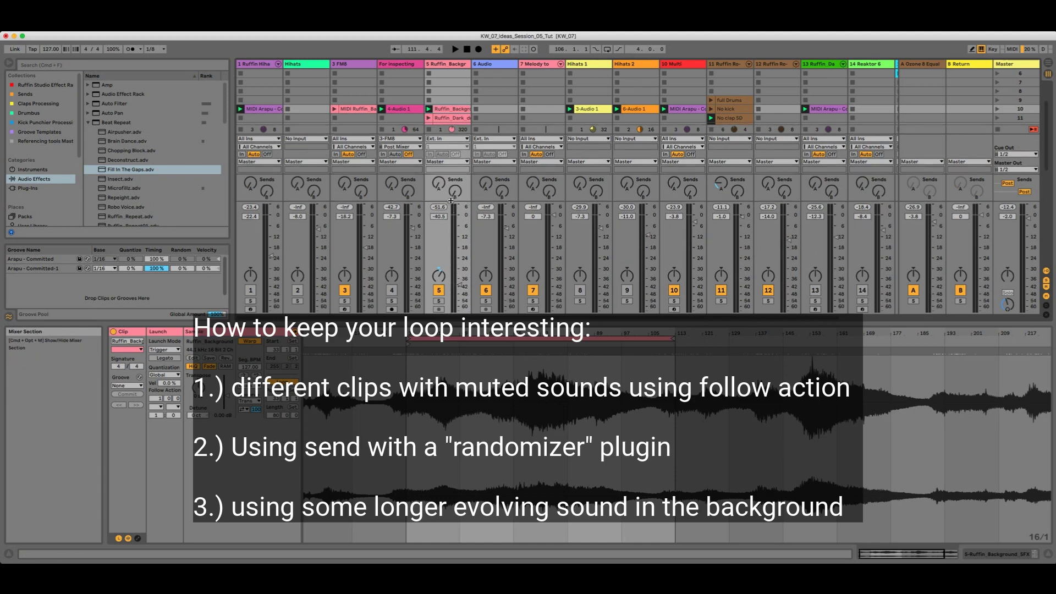